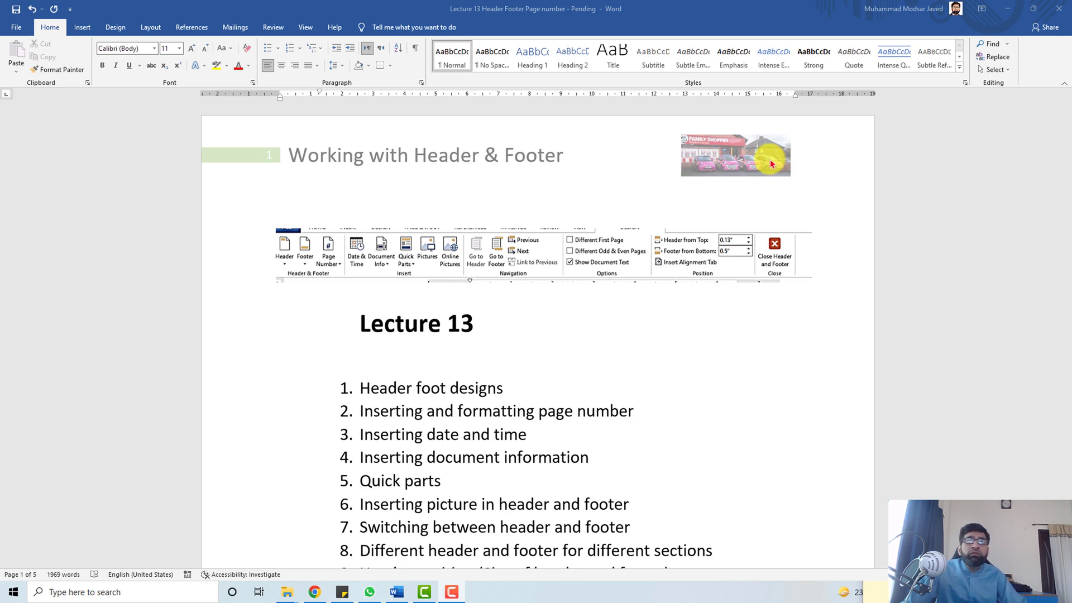
Delete the existing header content, including the title, page number and shop picture, and leave header editing
scroll(768, 163, "down", 15)
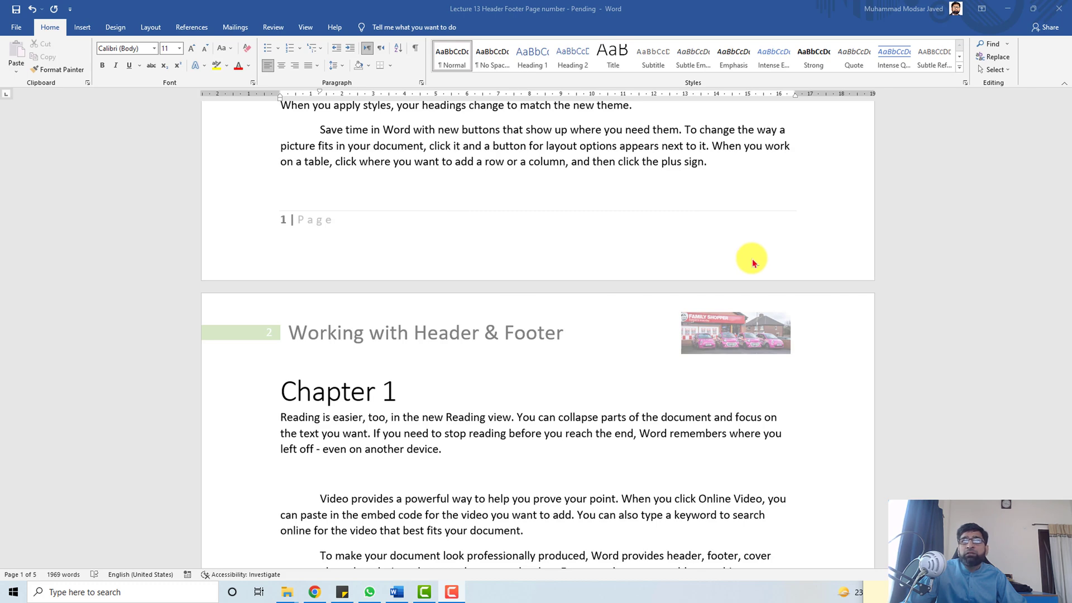
scroll(753, 263, "up", 15)
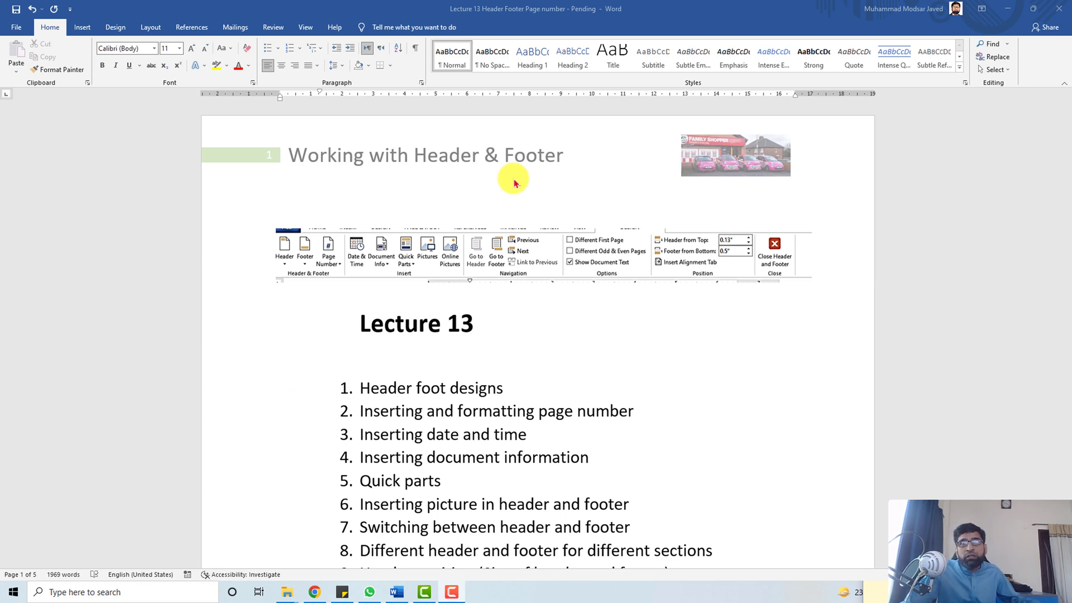
double_click(467, 162)
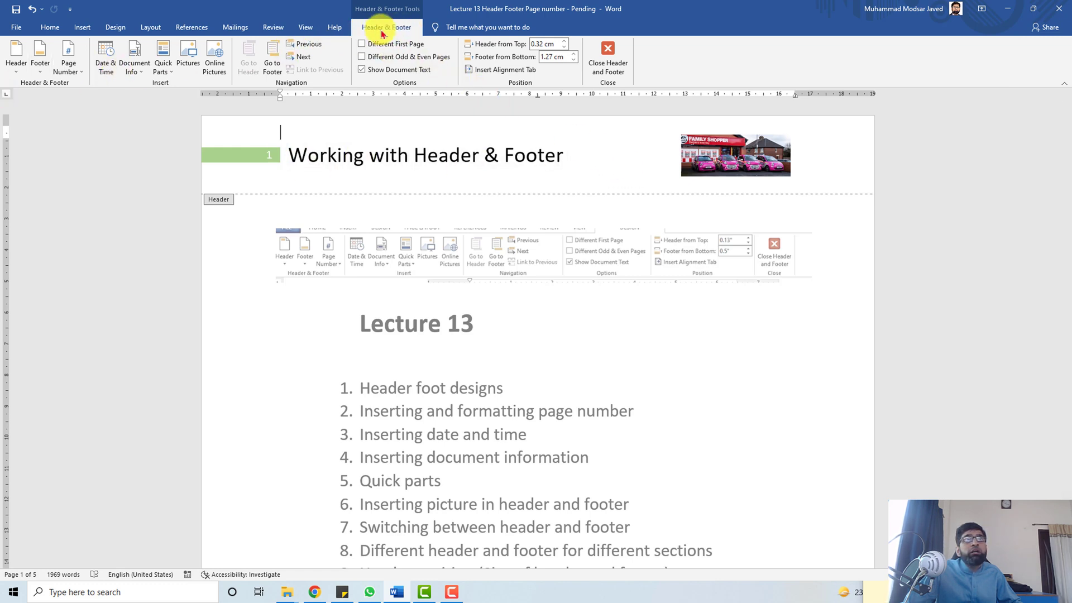
left_click(712, 167)
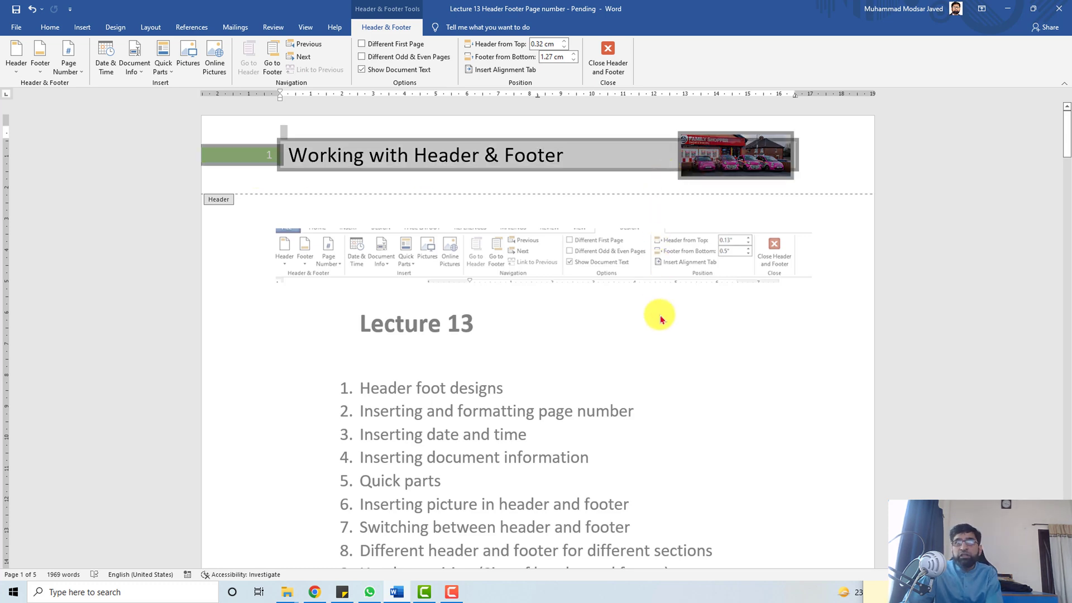
key("Delete")
left_click(608, 58)
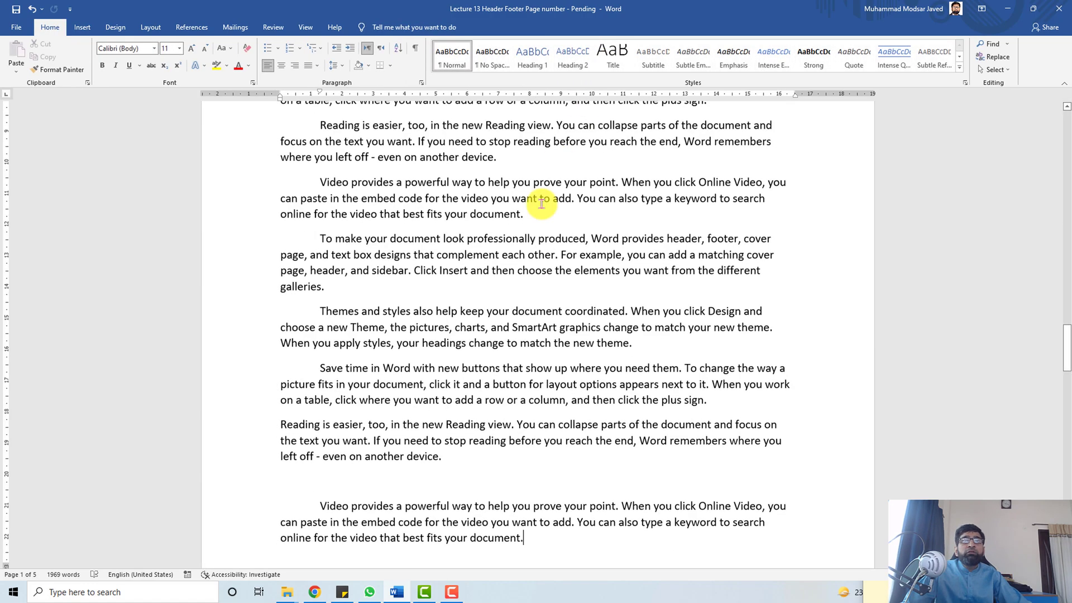
Delete the page number text from the page 2 footer and return to the document body
scroll(546, 256, "down", 5)
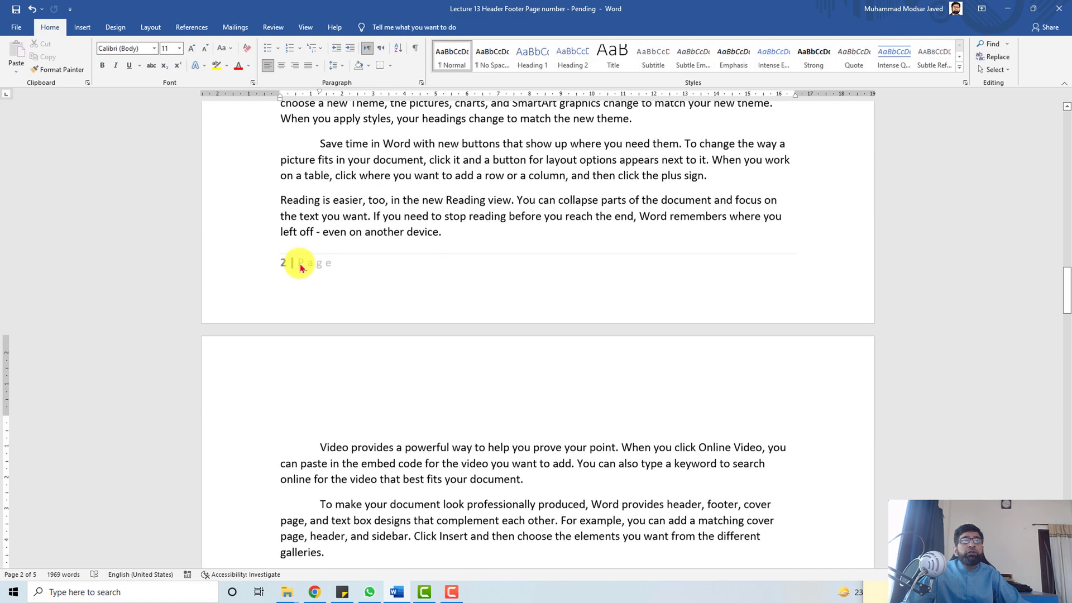
double_click(301, 267)
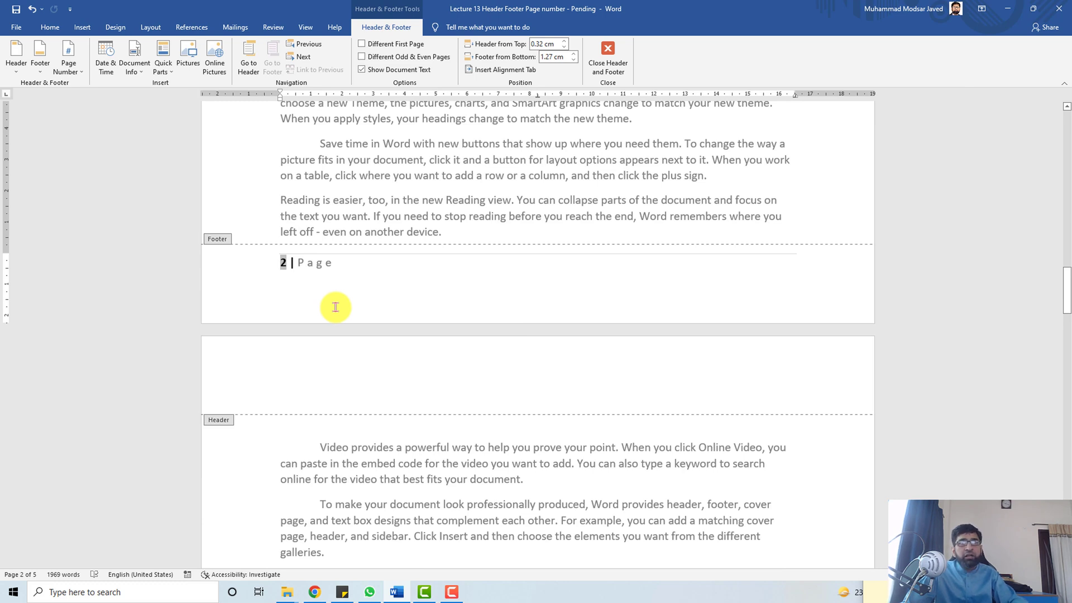
key("ctrl+a")
key("Delete")
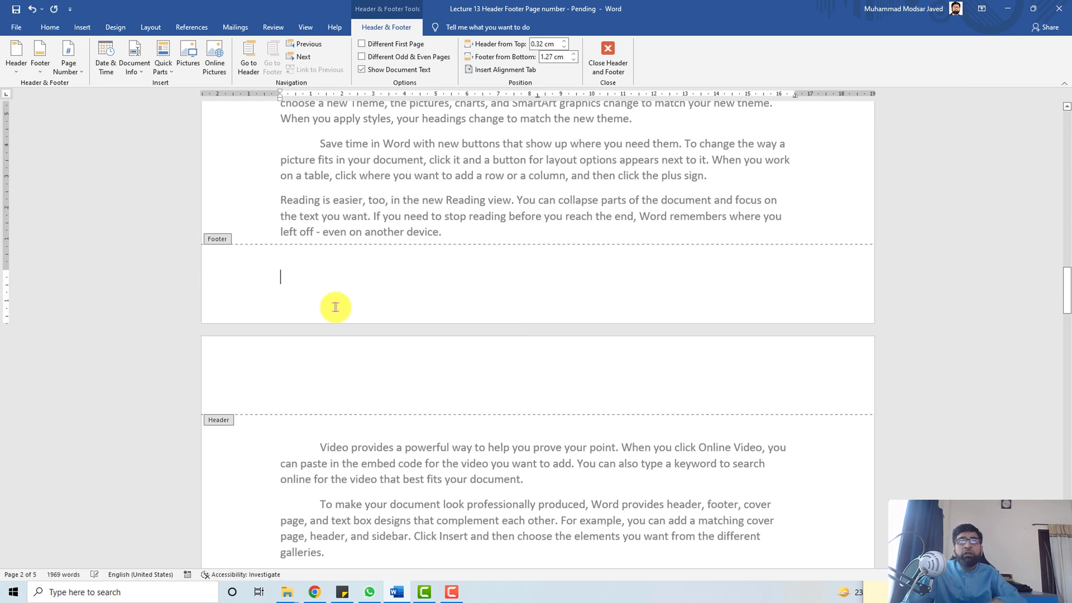
double_click(416, 161)
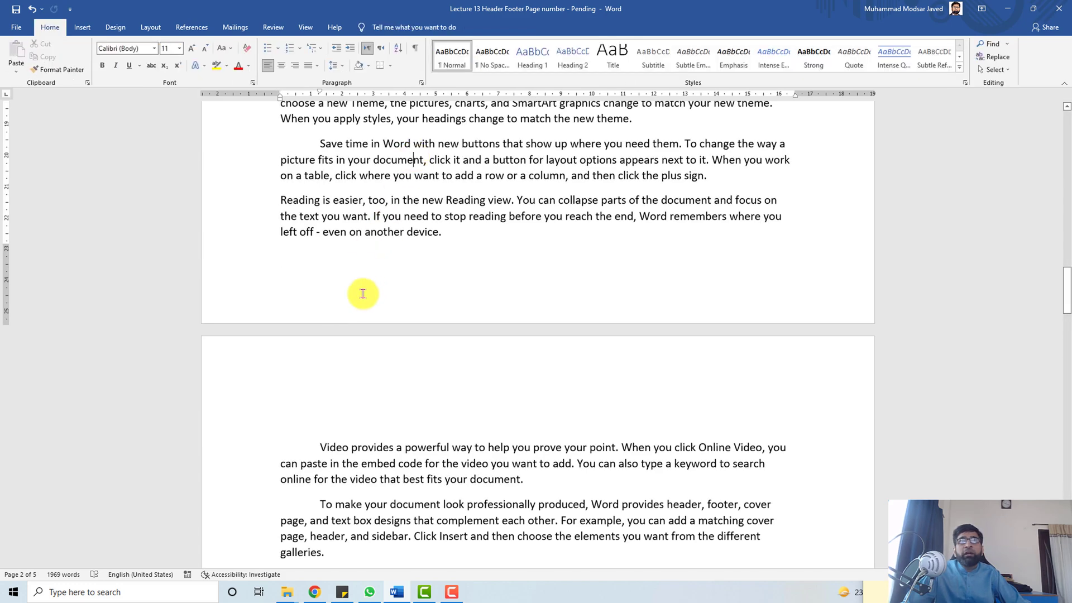
Open the empty header on page 1 for editing and return to the document body
scroll(458, 300, "up", 10)
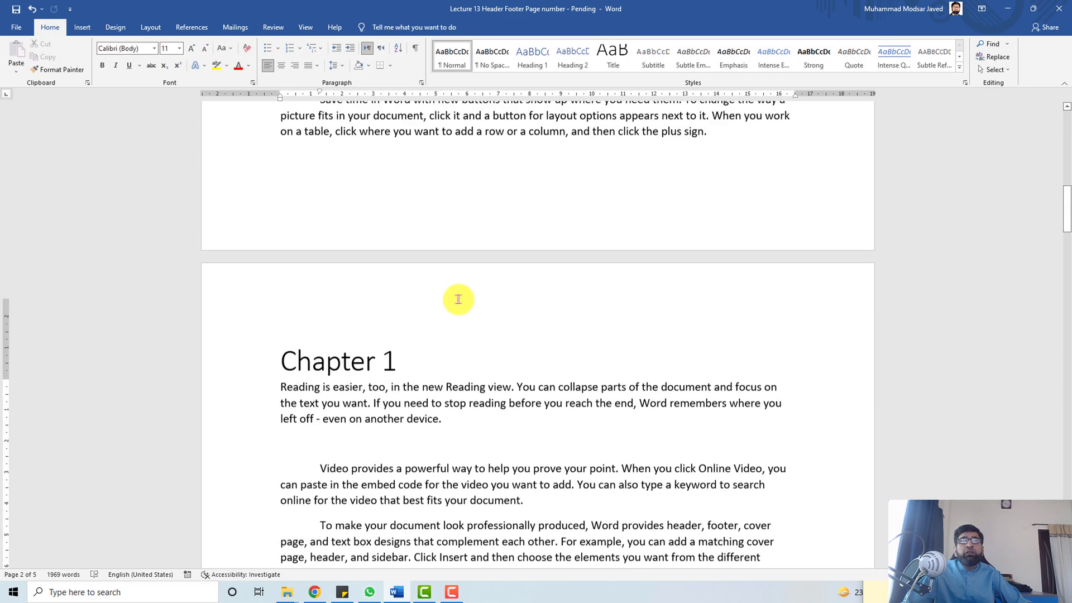
scroll(458, 300, "up", 7)
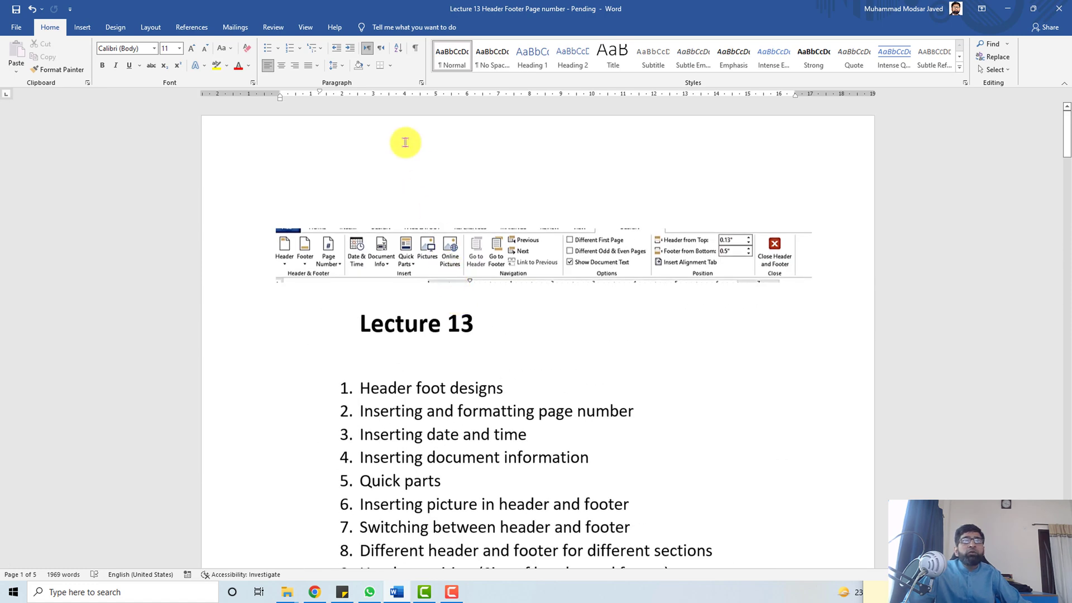
double_click(347, 135)
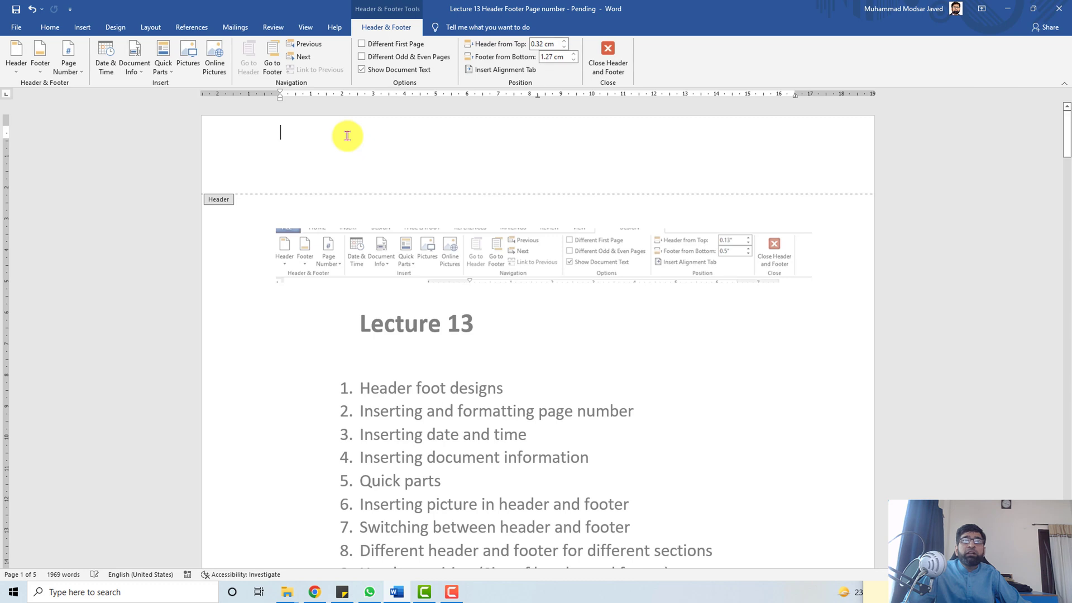
double_click(454, 347)
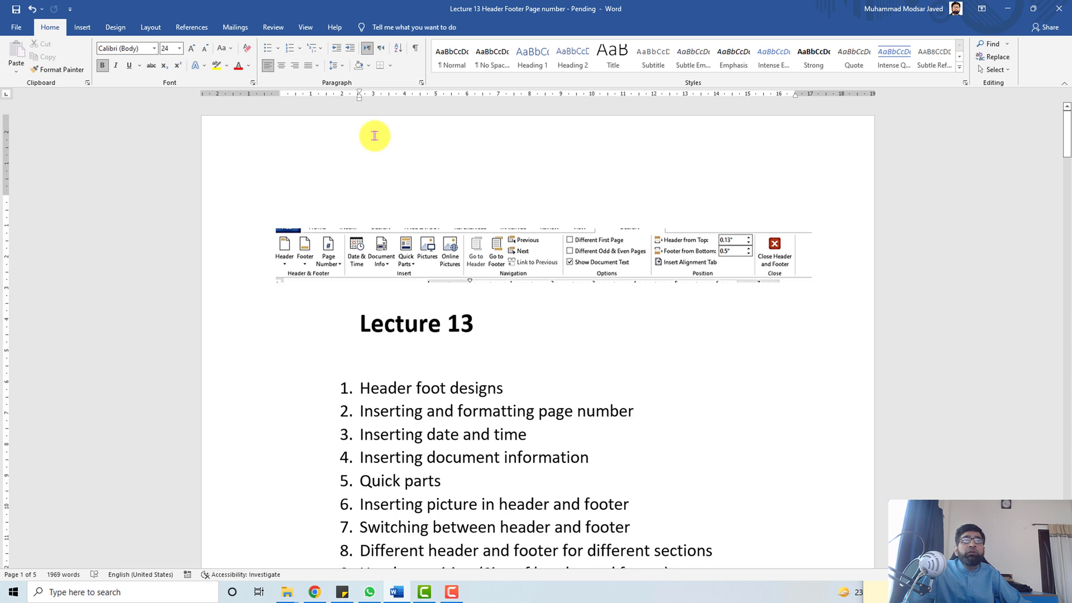
Browse the built-in header designs and insert the Facet (Even Page) header
left_click(84, 28)
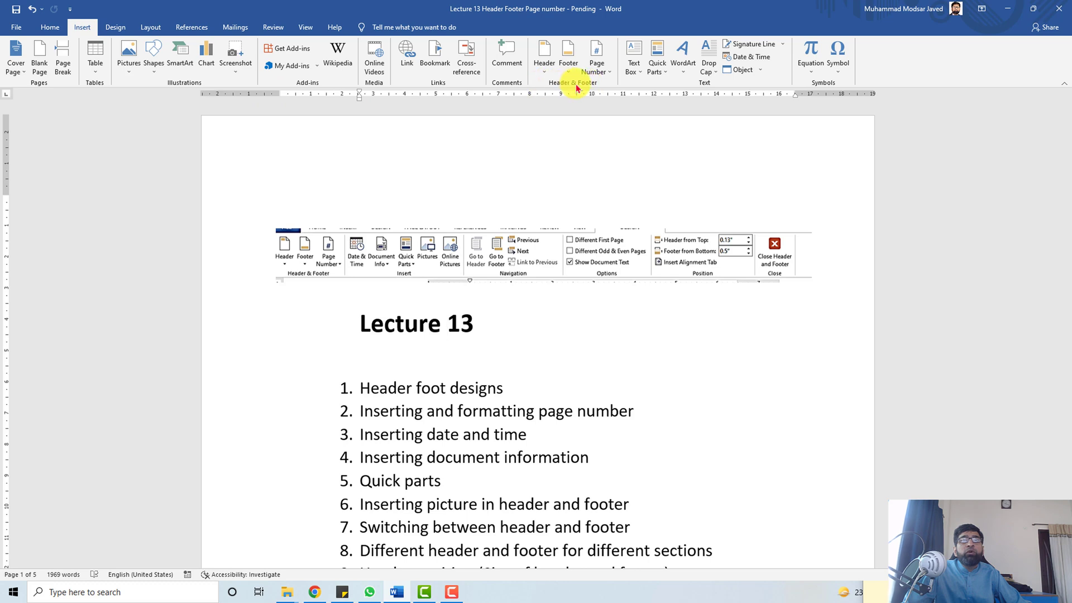
left_click(540, 77)
scroll(598, 232, "down", 5)
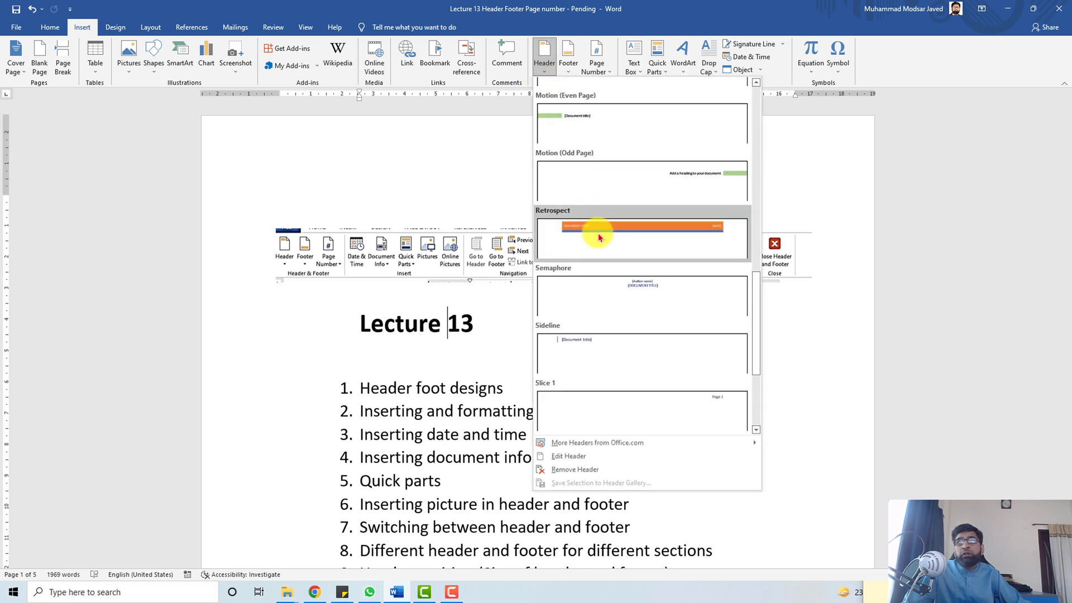
scroll(622, 270, "down", 3)
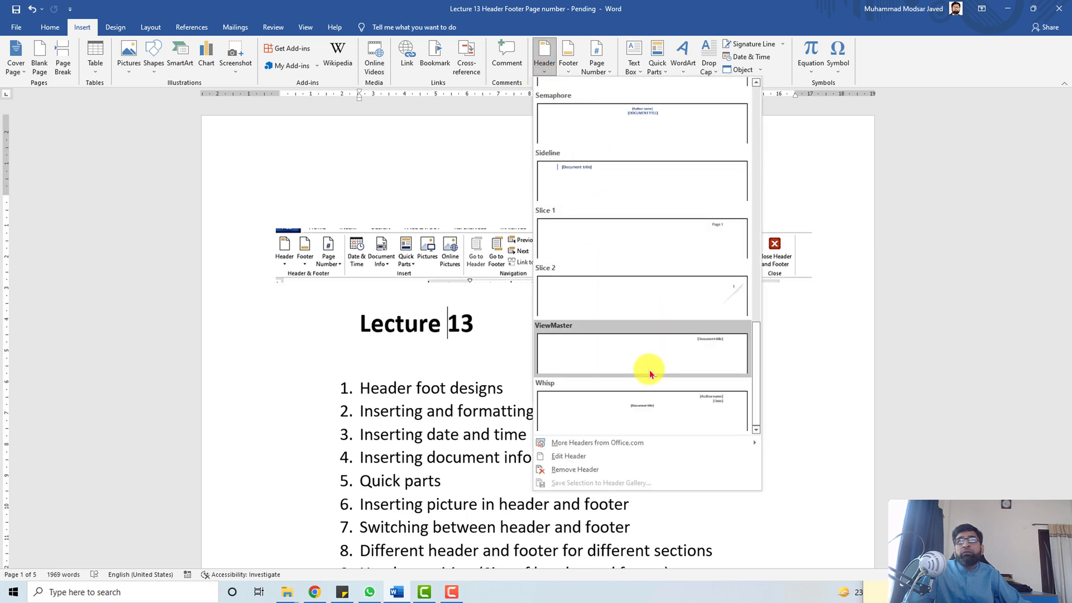
scroll(651, 374, "up", 10)
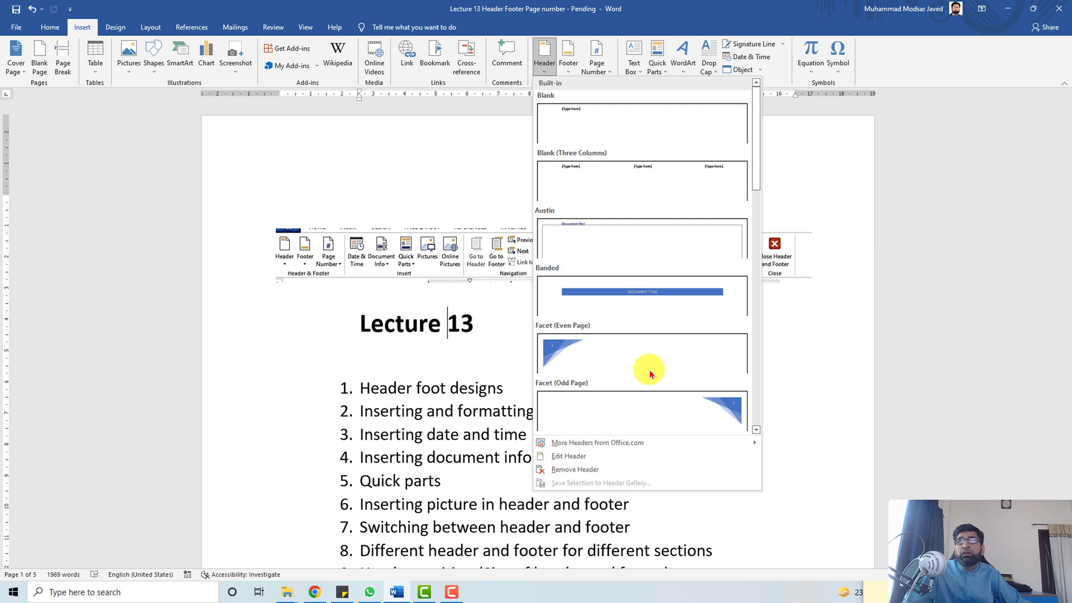
left_click(574, 351)
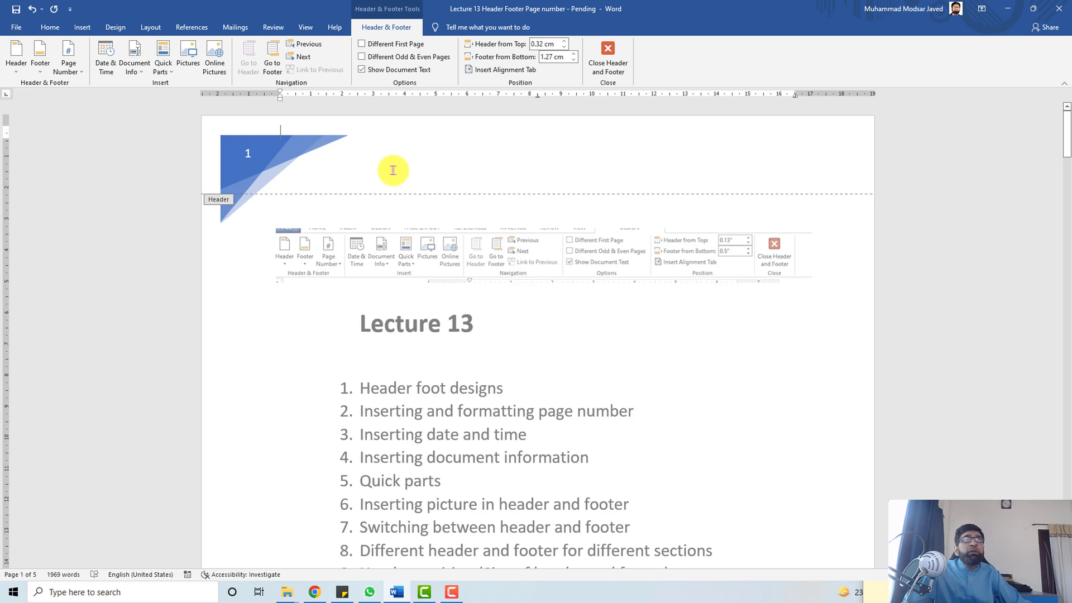
Switch to the page 1 footer and insert the built-in ViewMaster (Horizontal) footer design
left_click(272, 68)
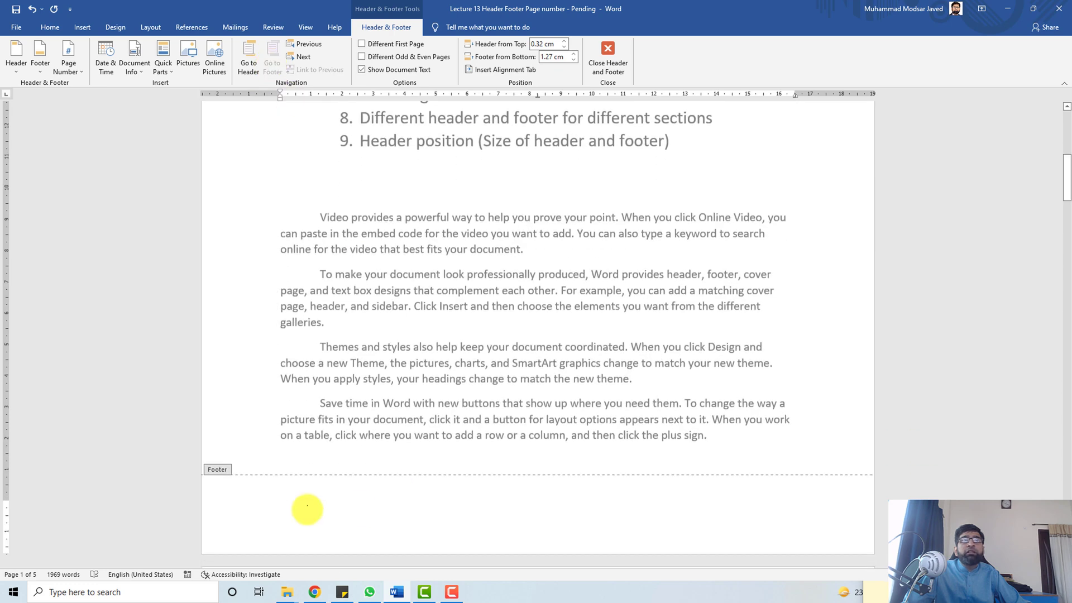
left_click(38, 72)
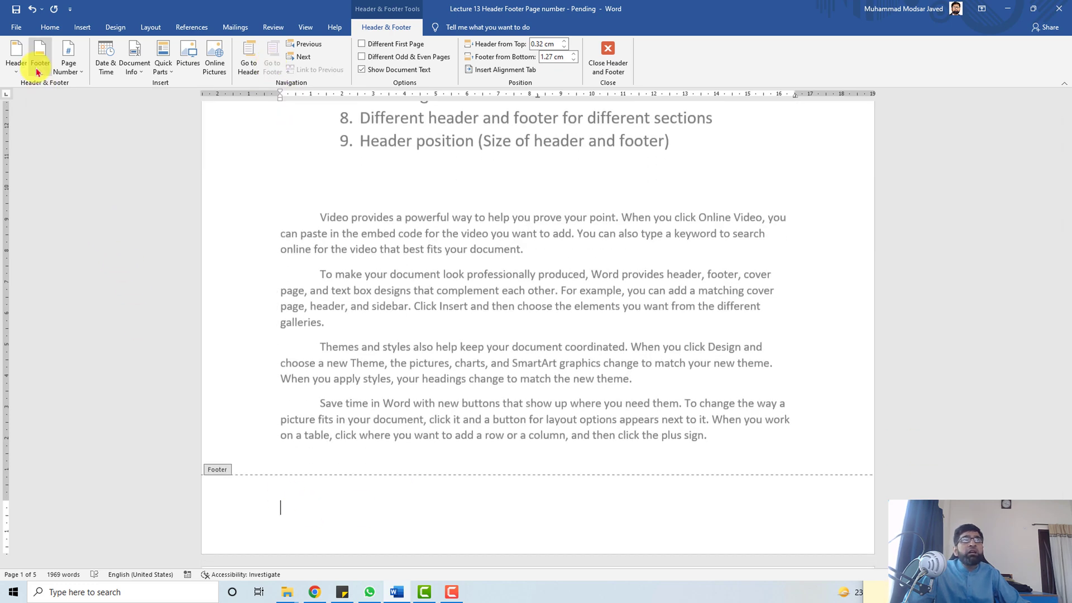
scroll(149, 287, "down", 10)
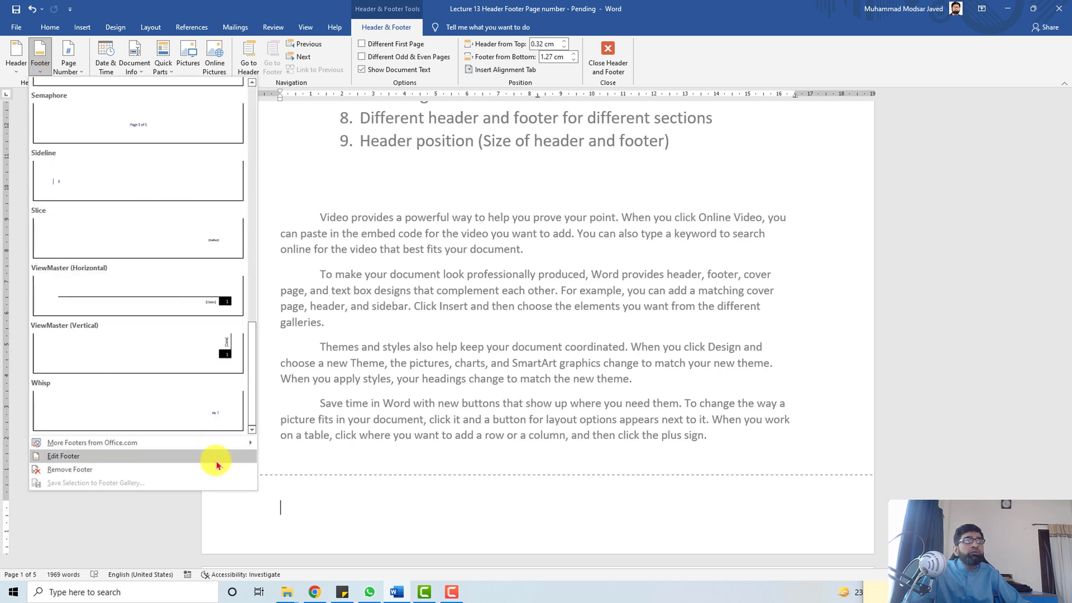
left_click(216, 300)
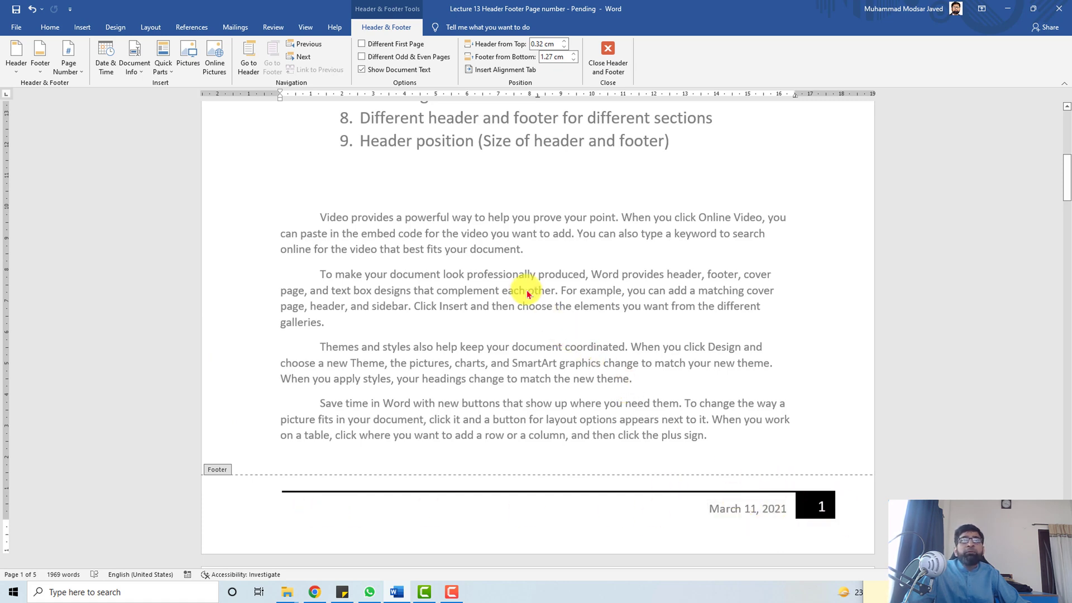
scroll(534, 300, "up", 6)
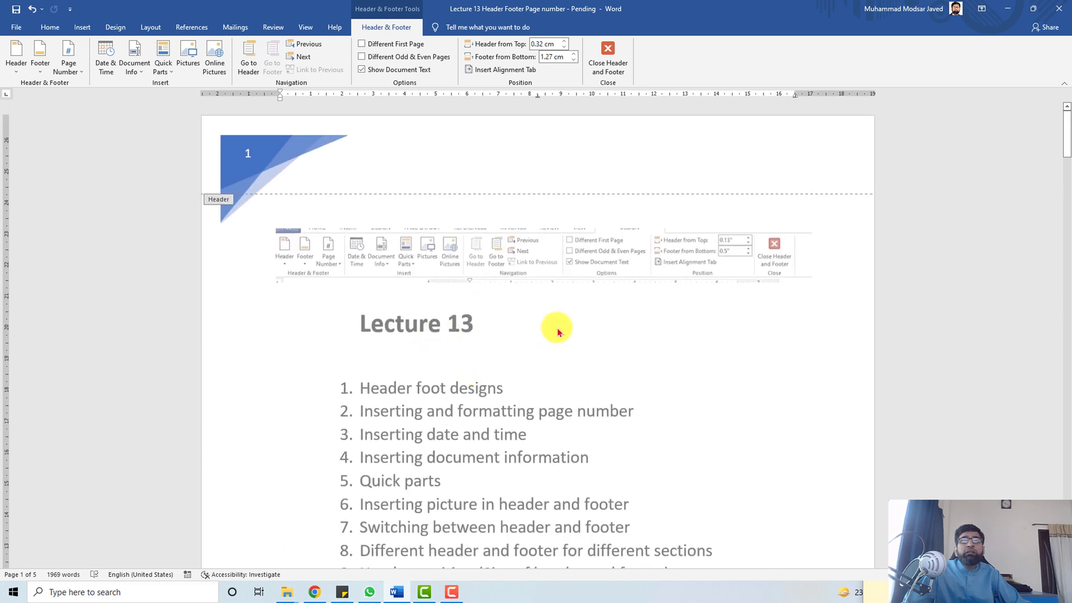
Leave header and footer editing to review page 1, and reopen its header for editing
left_click(622, 72)
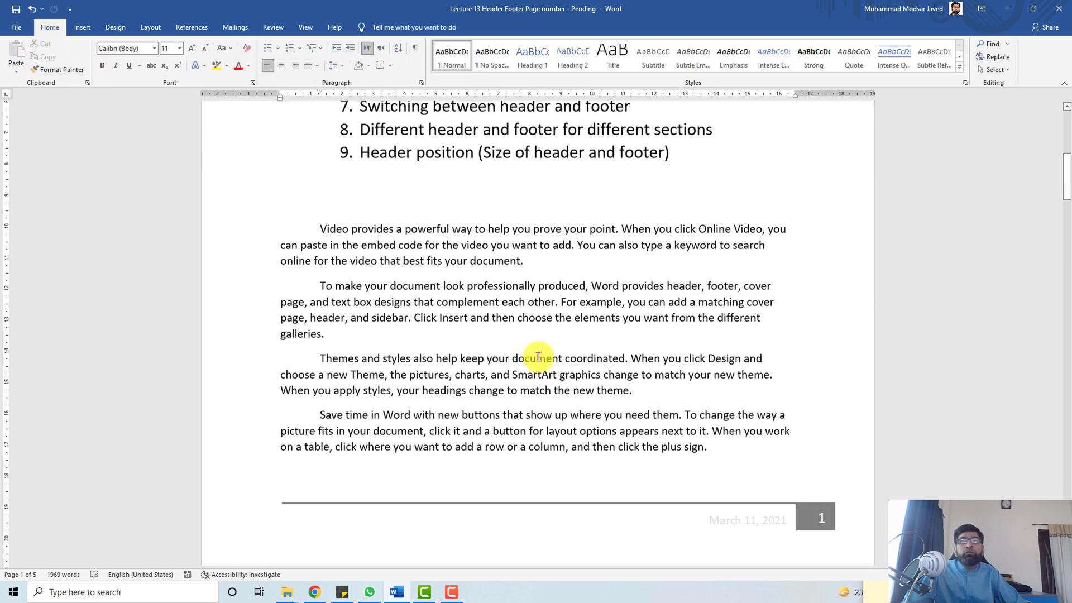
scroll(537, 354, "up", 8)
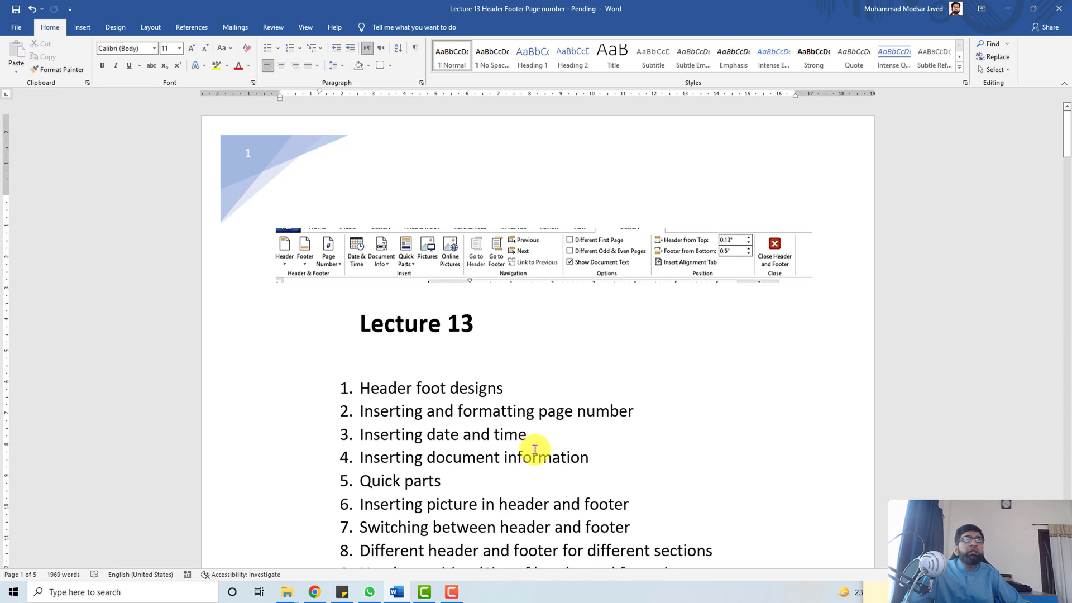
double_click(377, 146)
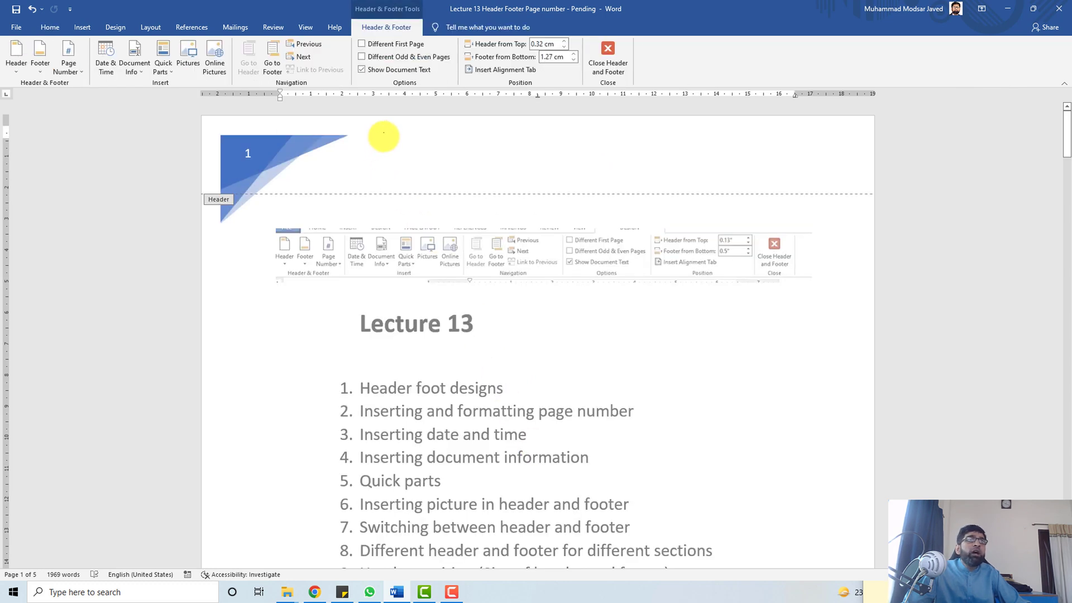
Try an Accent Bar 1 page number at the current position in the header
left_click(65, 78)
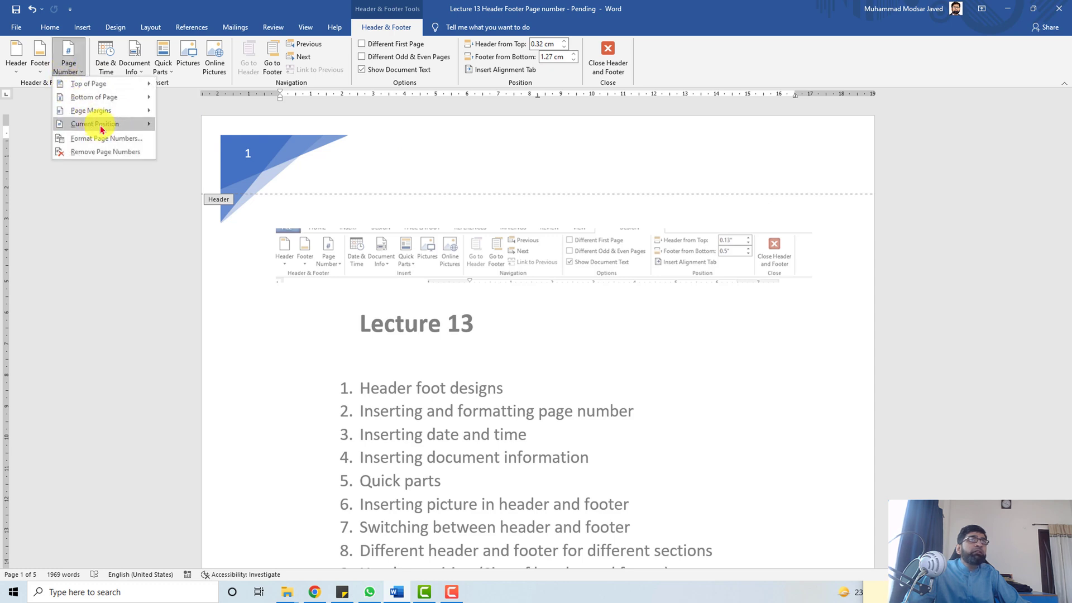
mouse_move(102, 128)
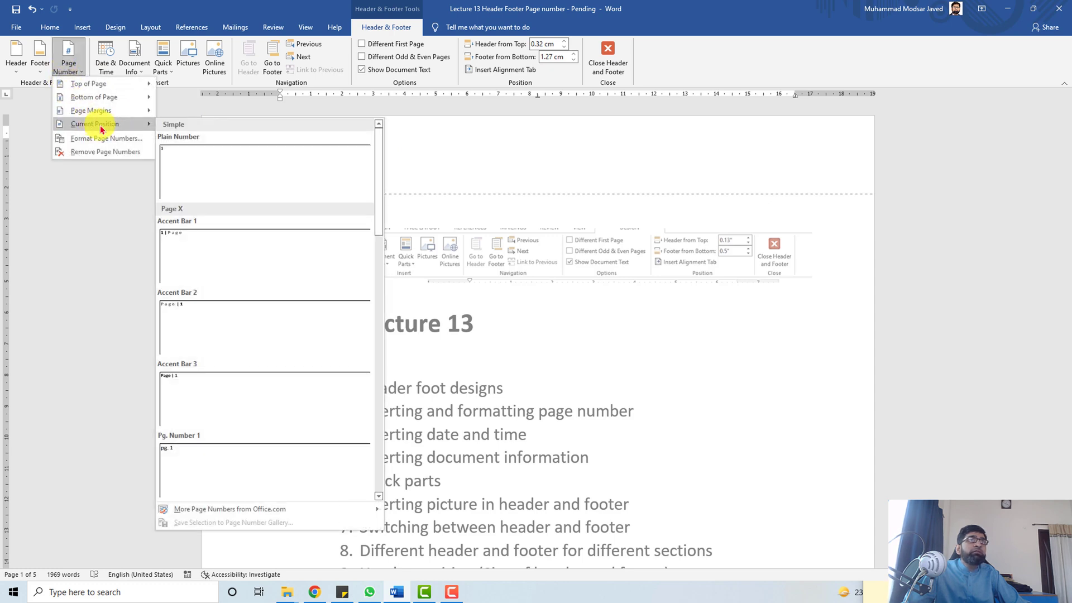
left_click(201, 227)
left_click(348, 133)
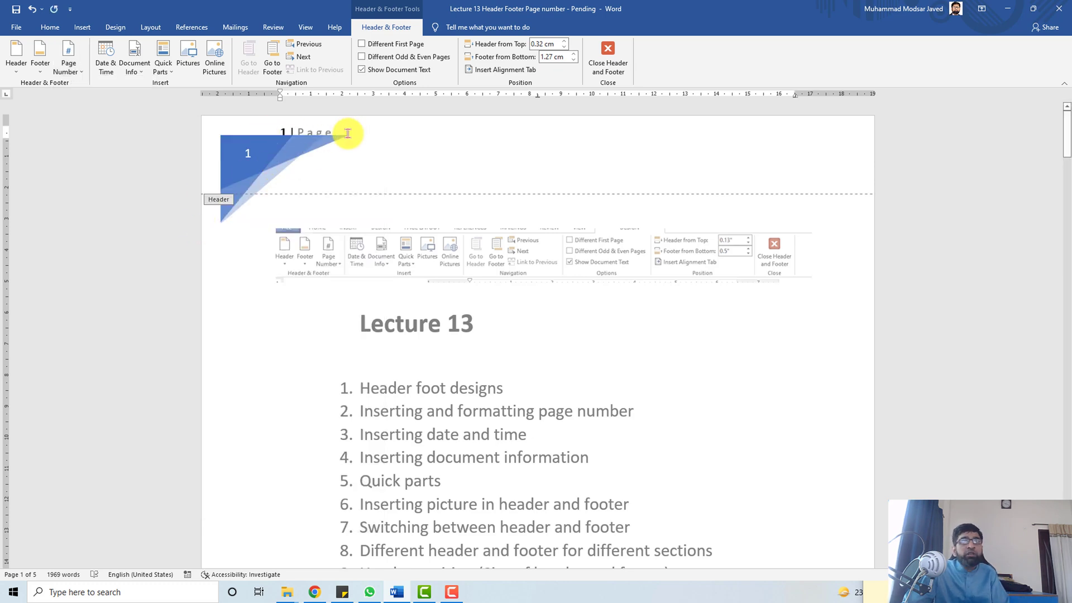
Insert the date in the format Friday, April 22, 2022 into the header, followed by the document's file name
left_click(104, 66)
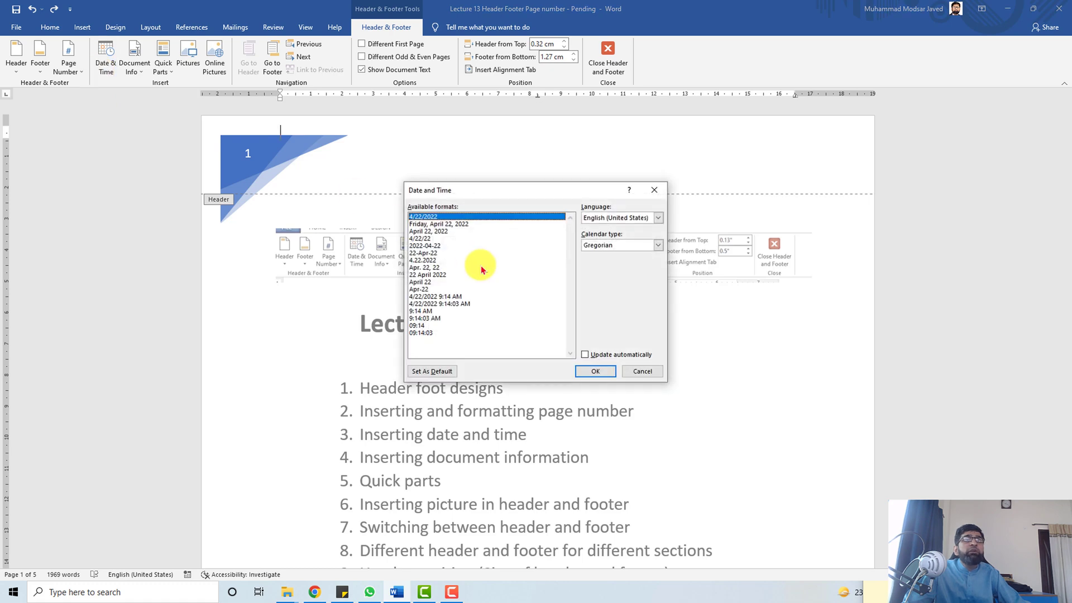
left_click(439, 224)
left_click(595, 372)
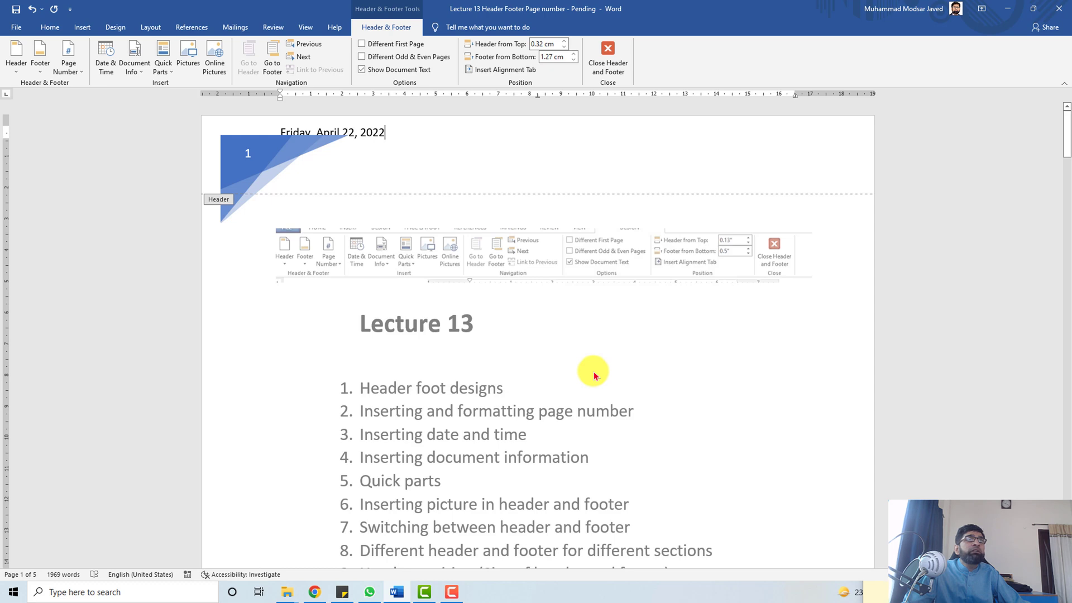
left_click(136, 67)
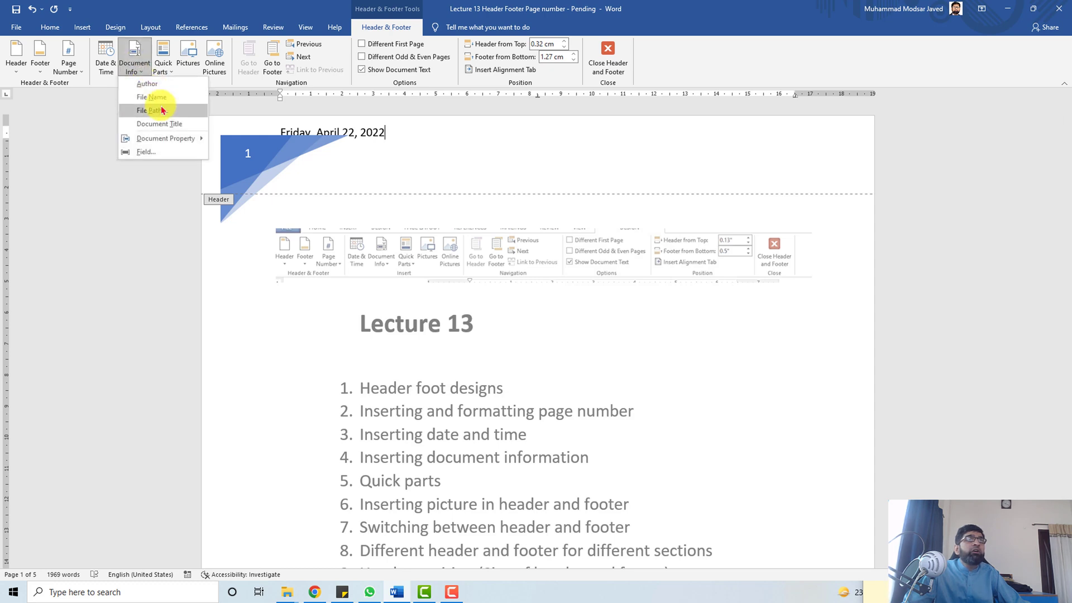
left_click(159, 97)
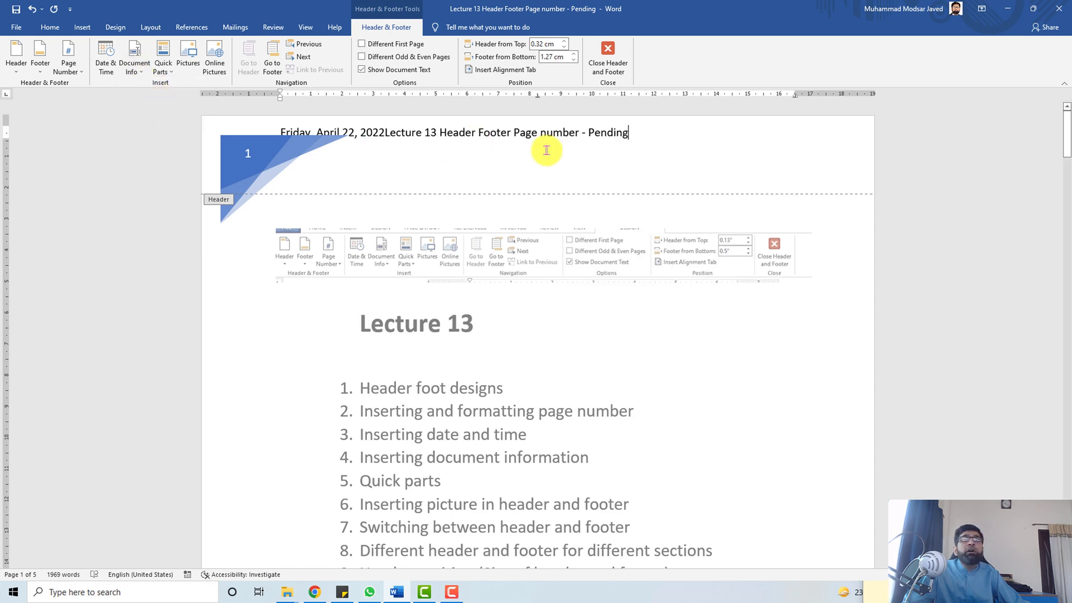
left_click(166, 77)
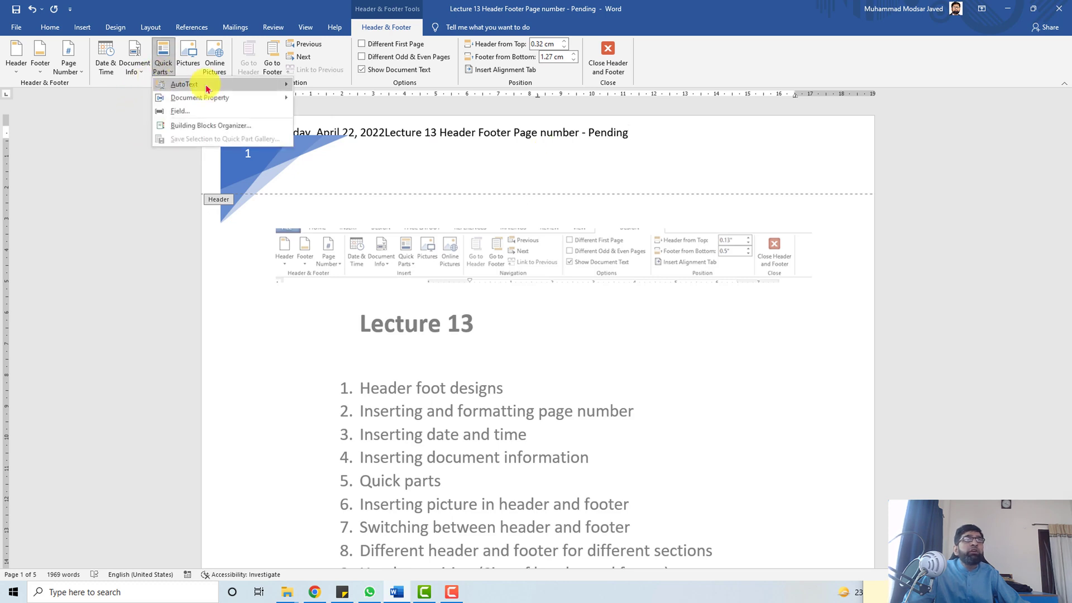
mouse_move(207, 89)
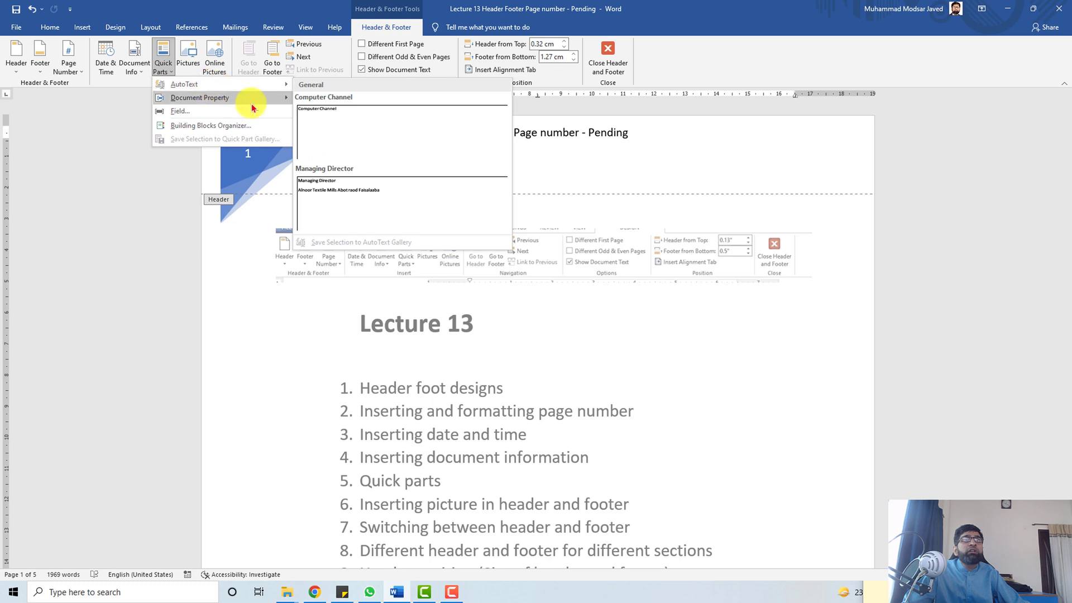
left_click(108, 170)
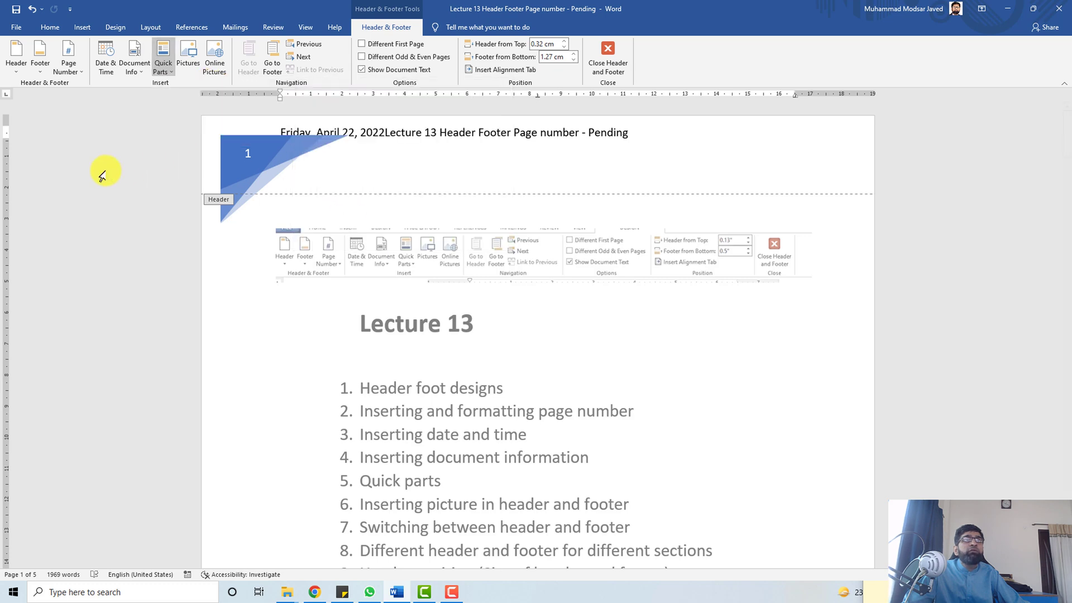
Insert the "removing background" picture from the Desktop's "today lectures" folder into the page 1 header
left_click(189, 66)
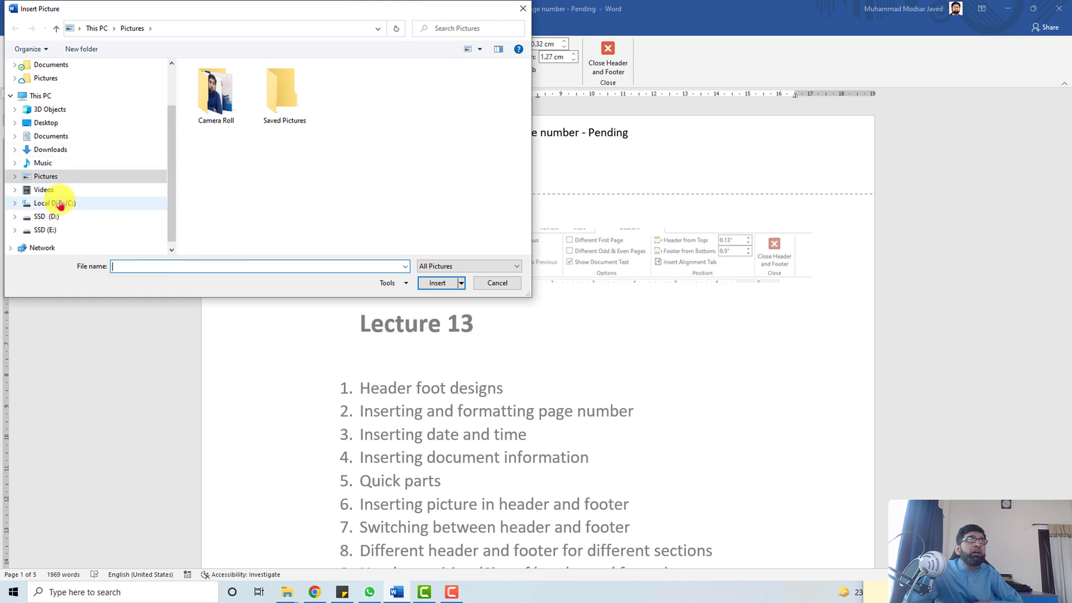
scroll(344, 187, "down", 8)
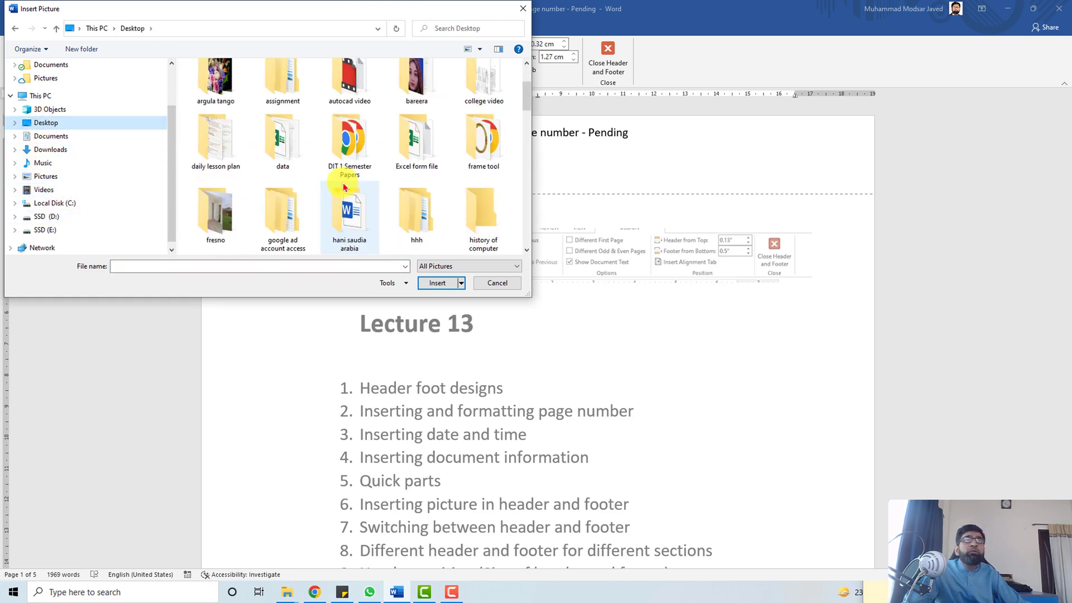
scroll(461, 239, "down", 1)
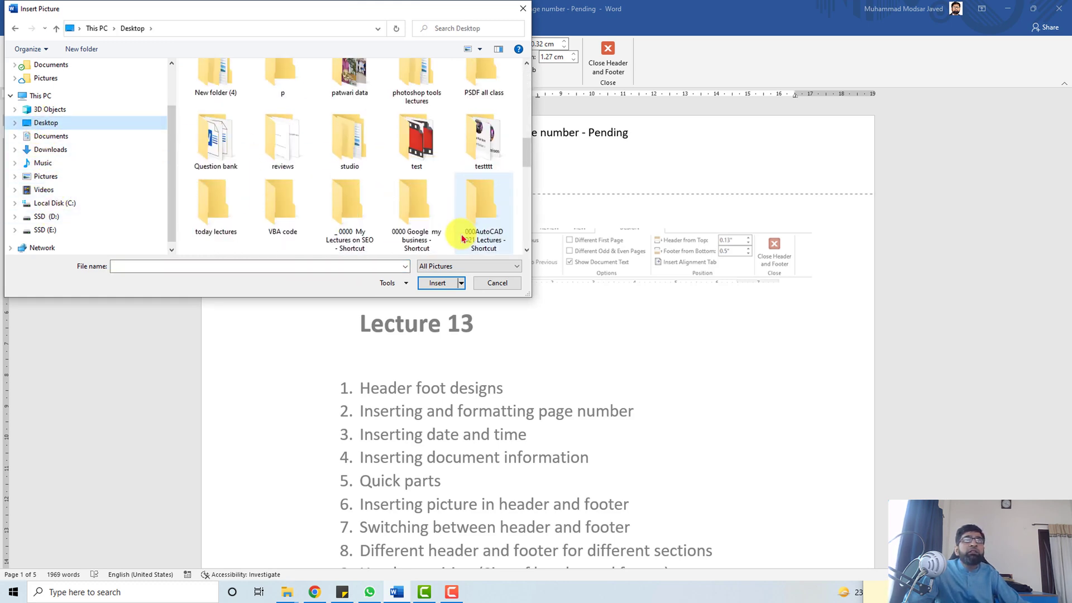
double_click(221, 215)
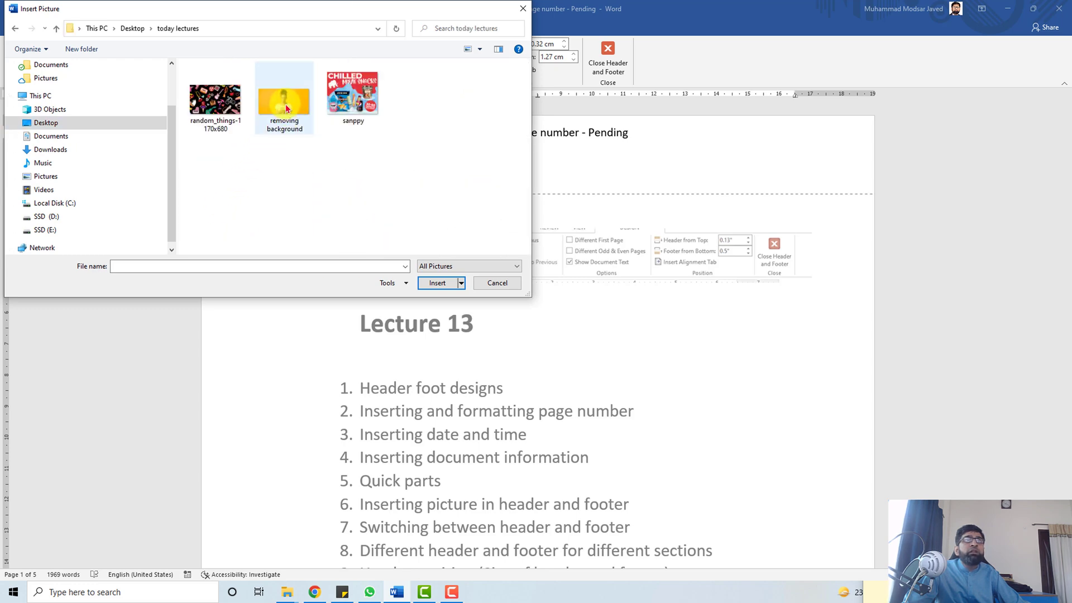
double_click(286, 108)
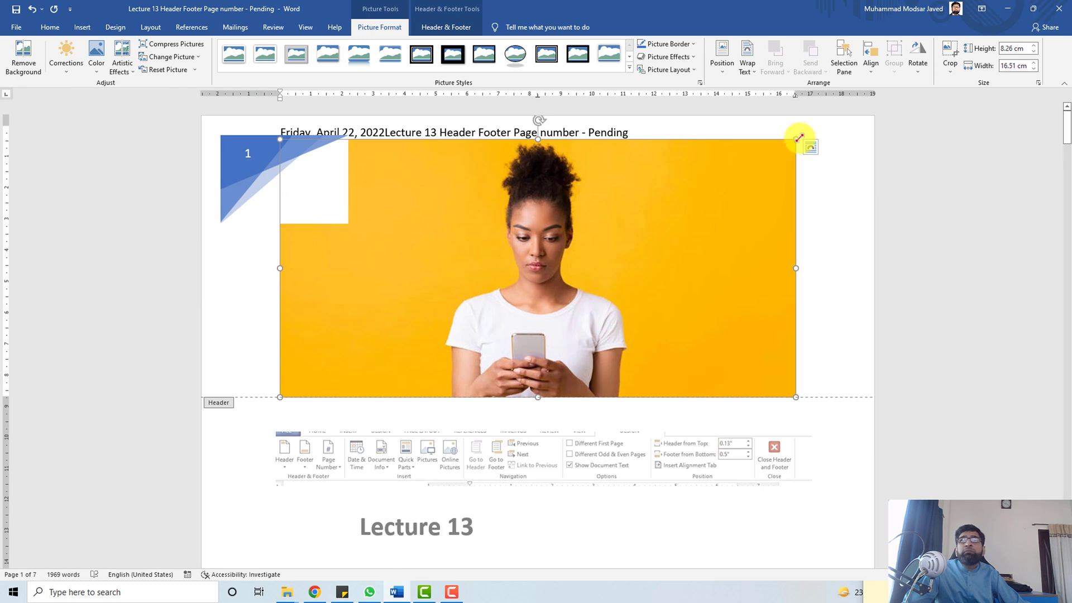
Shrink the header picture to about 1.04 cm high by 2.07 cm wide
left_click(790, 139)
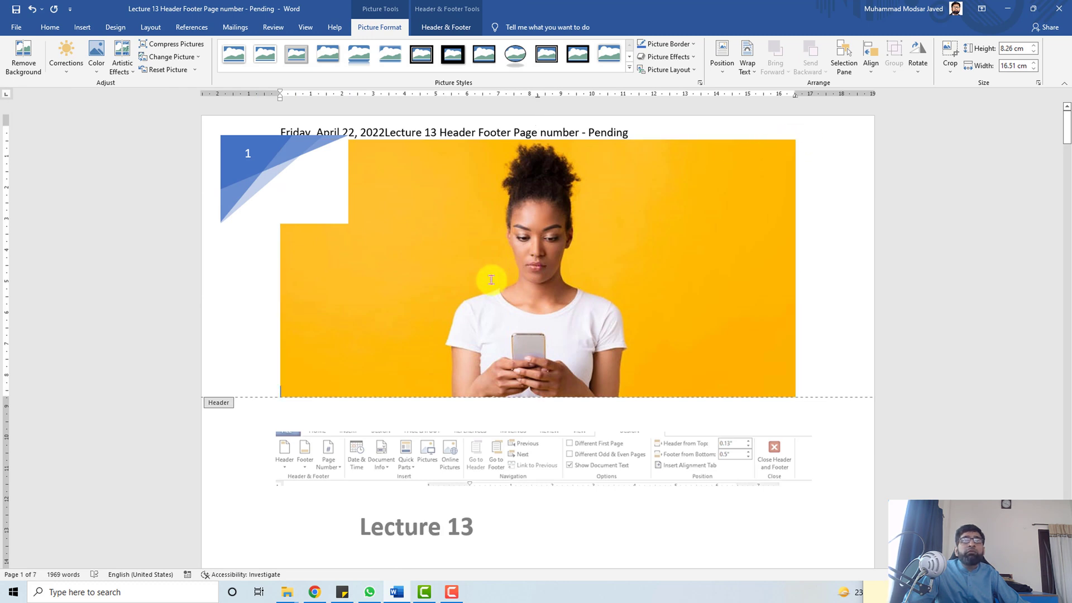
left_click(774, 158)
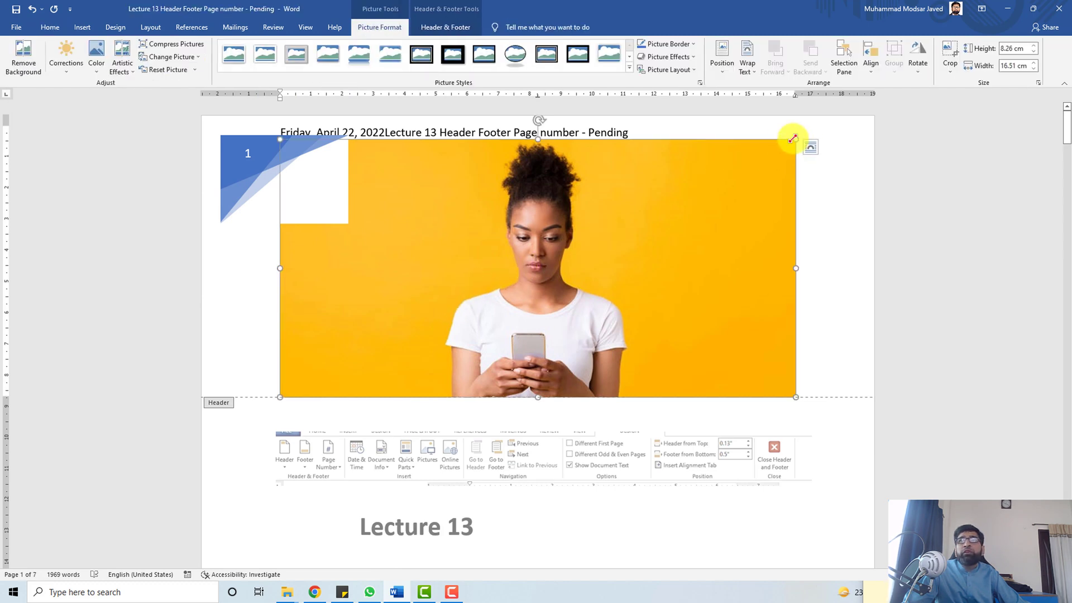
left_click_drag(790, 138, 263, 301)
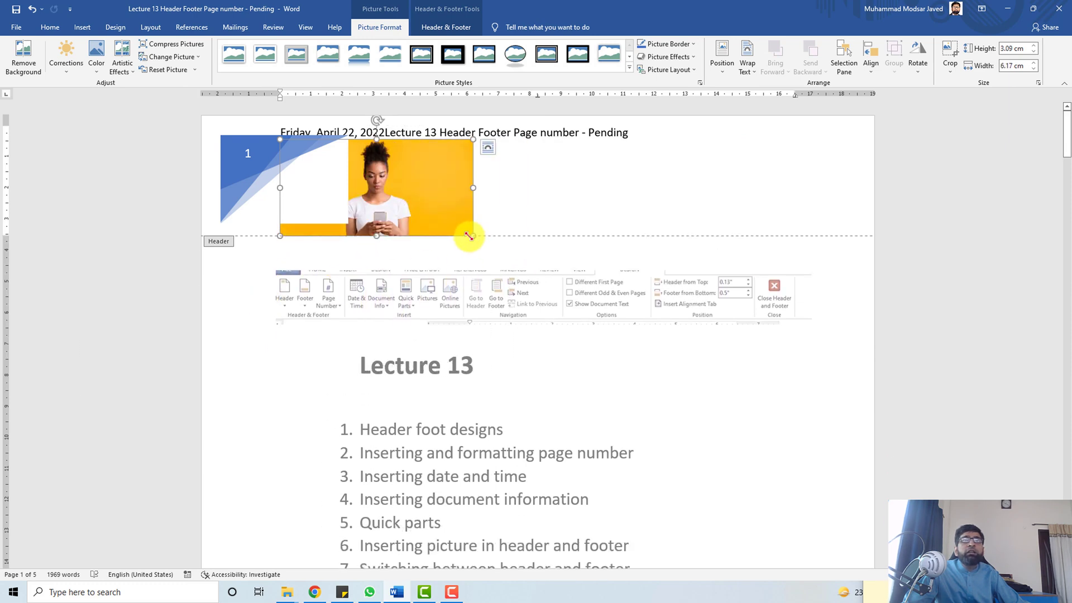
left_click_drag(473, 237, 271, 168)
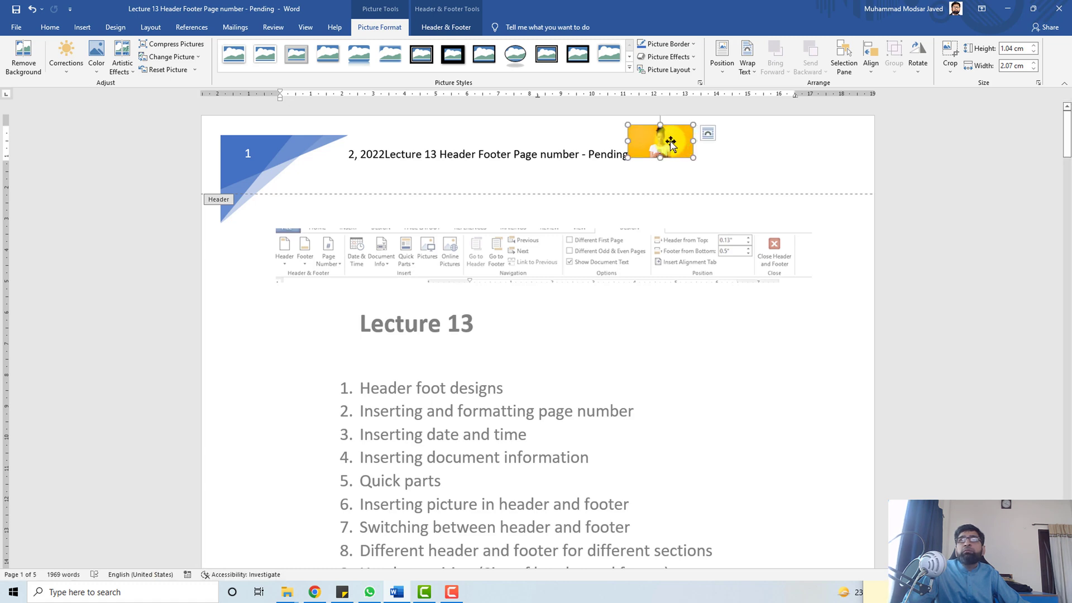
Set the header picture's text wrapping to Through and move it slightly right, clear of the document name
left_click(744, 68)
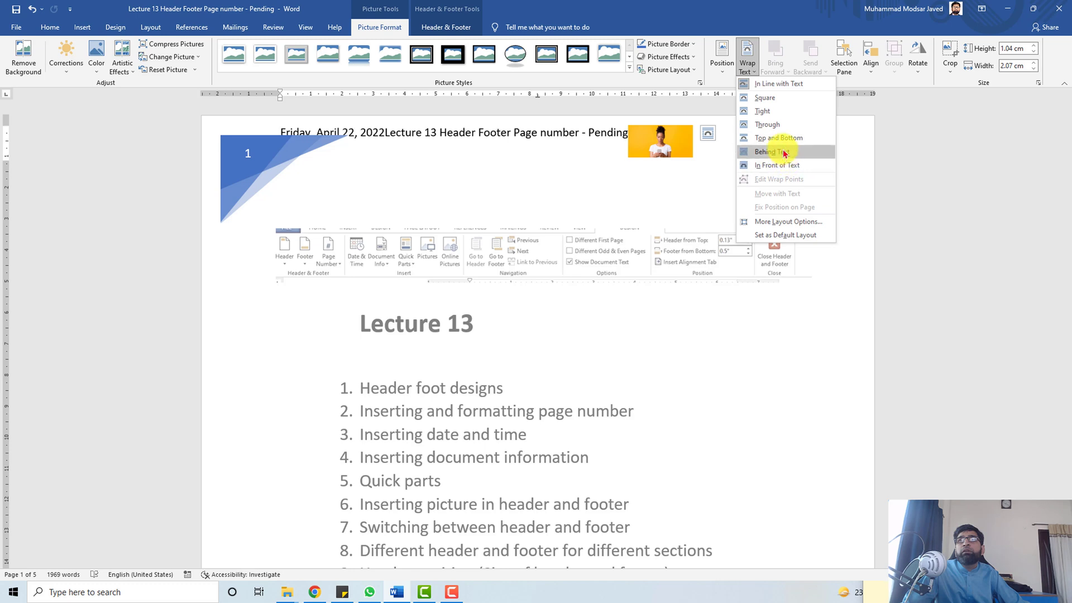
left_click(771, 125)
left_click_drag(660, 139, 699, 139)
Switch back and forth between the page 1 footer and header, ending in the header
left_click(450, 27)
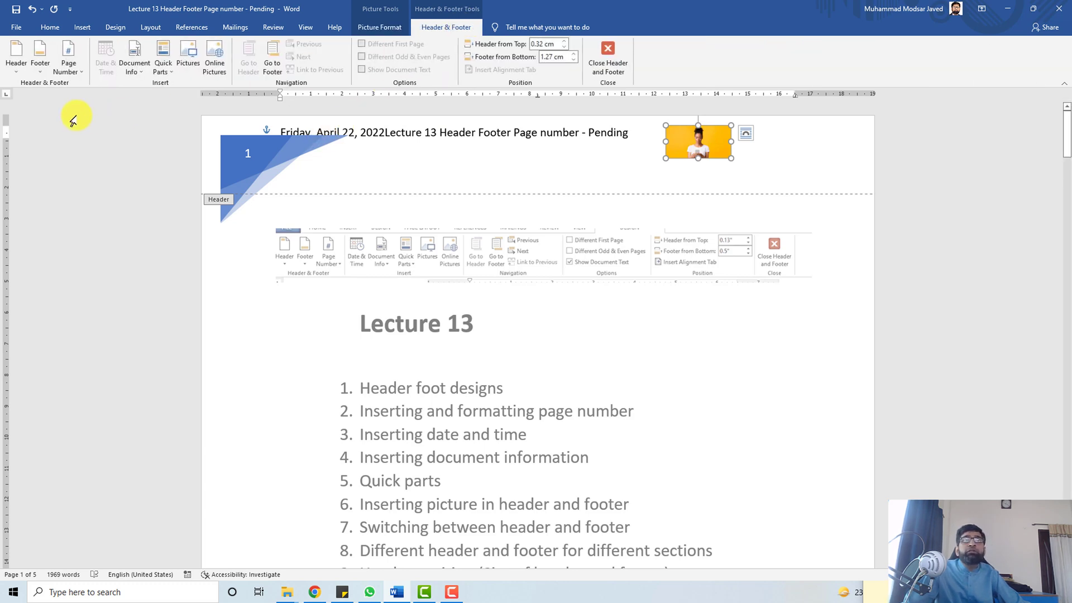
left_click(272, 71)
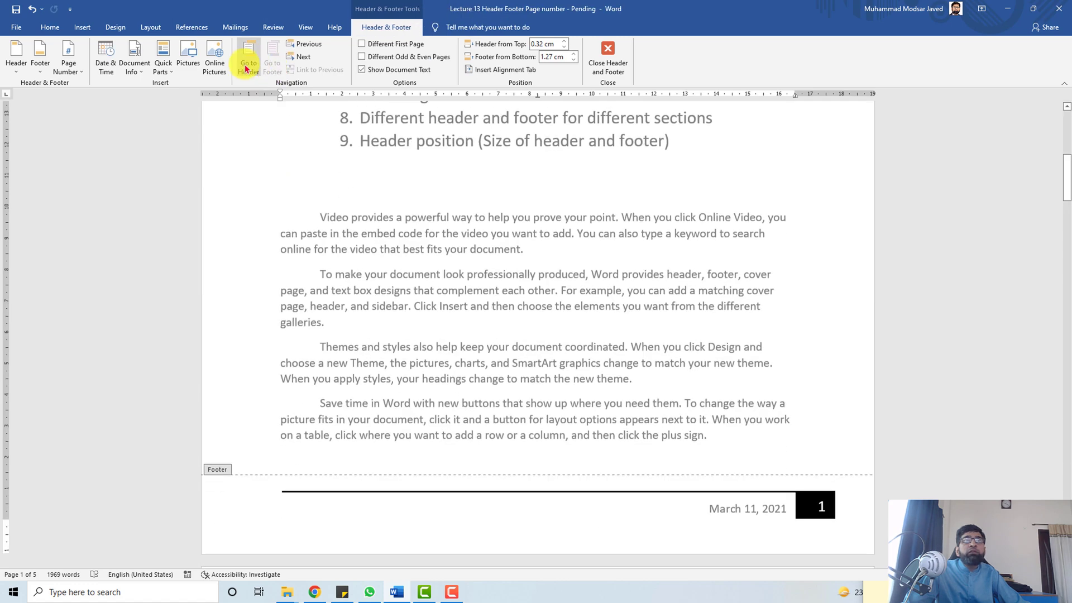
left_click(247, 69)
left_click(273, 71)
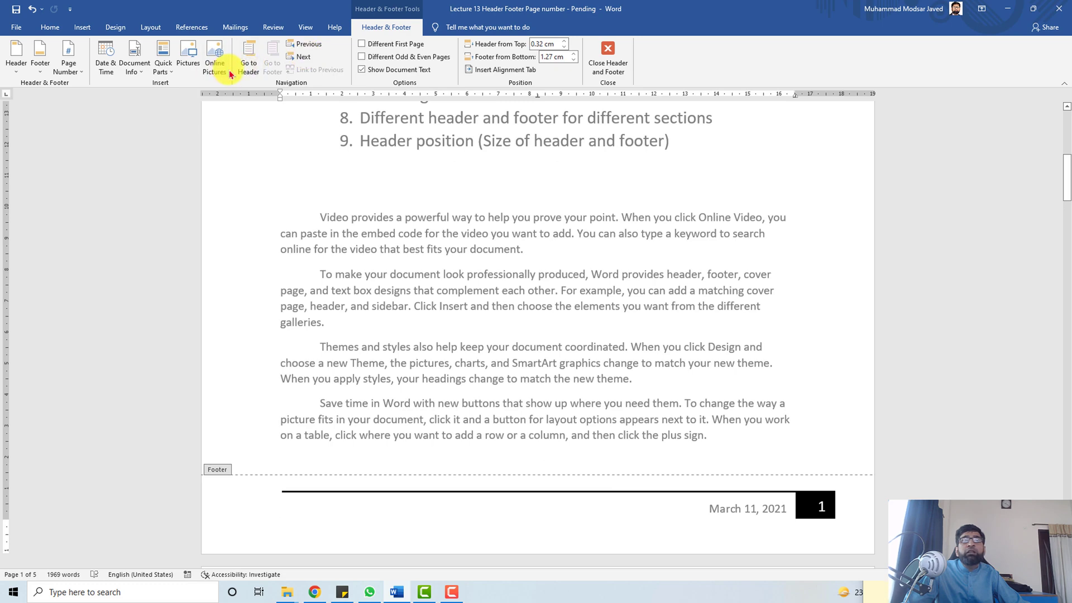
left_click(249, 70)
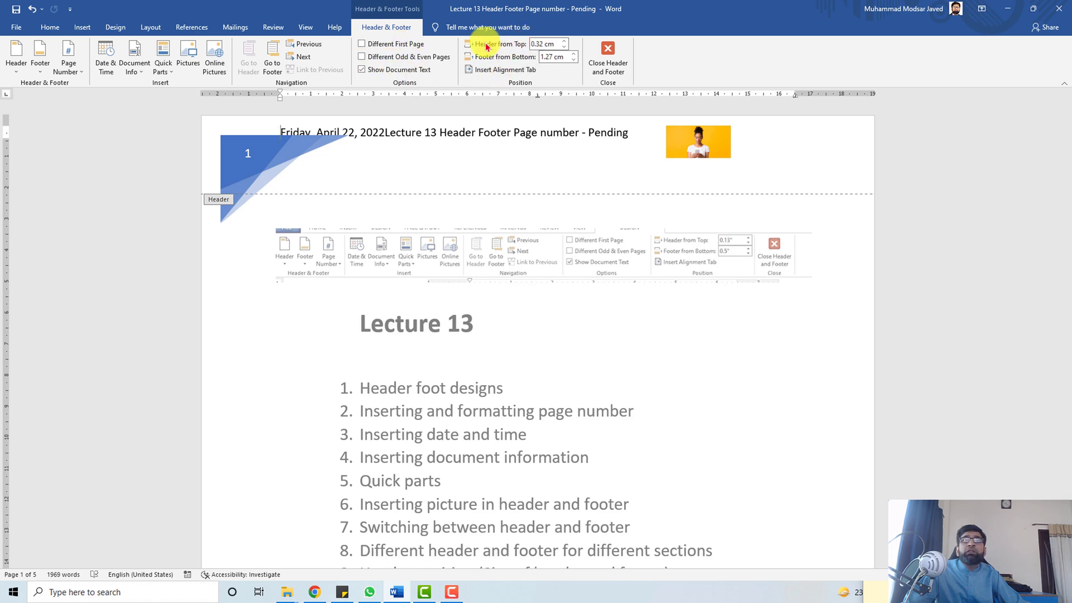
Set the header's distance from the top to 0.2 cm and the footer's distance from the bottom to 1 cm
left_click(565, 44)
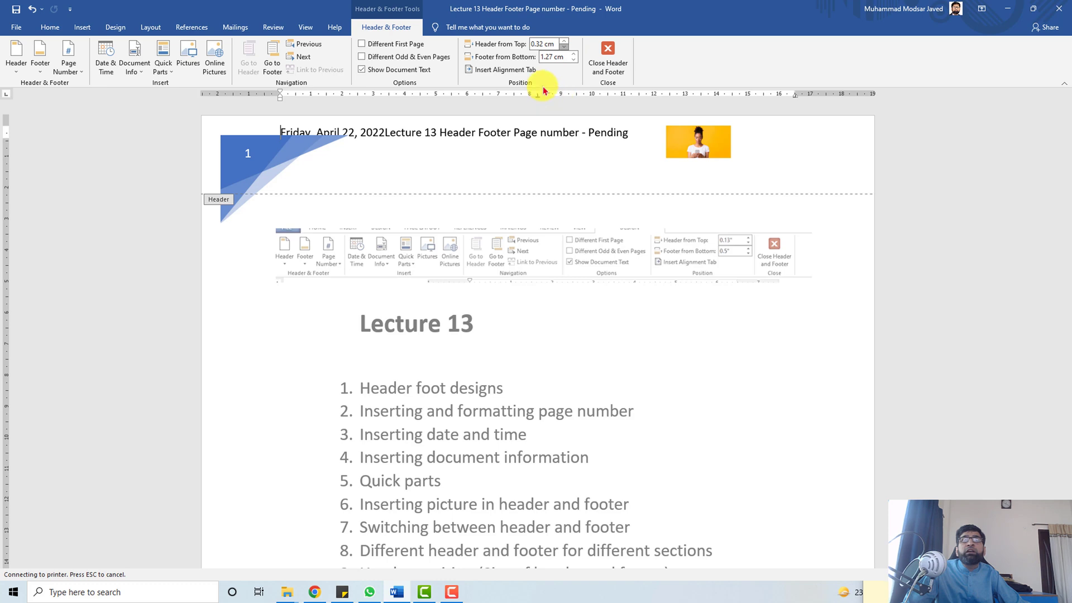
left_click(564, 48)
left_click(568, 43)
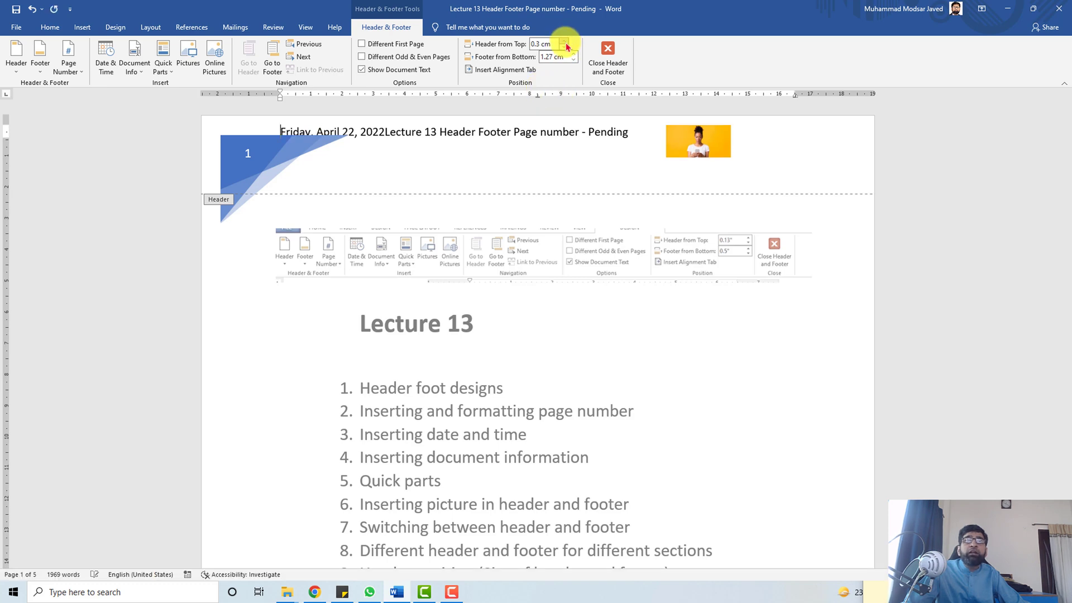
left_click(564, 47)
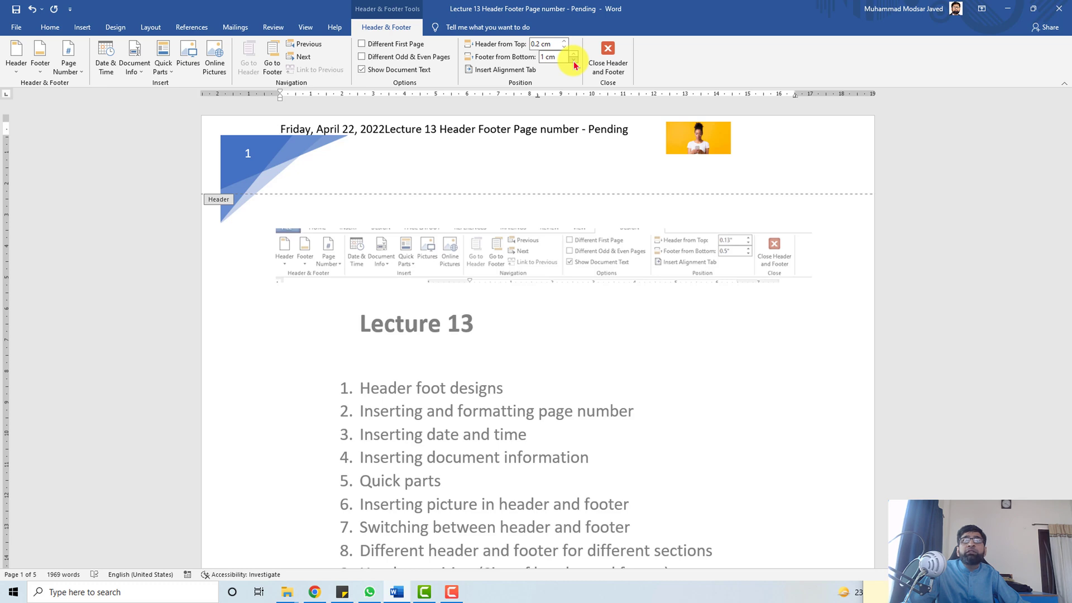
Insert a Center alignment tab relative to the margin, with no leader, at the start of the header text
left_click(486, 69)
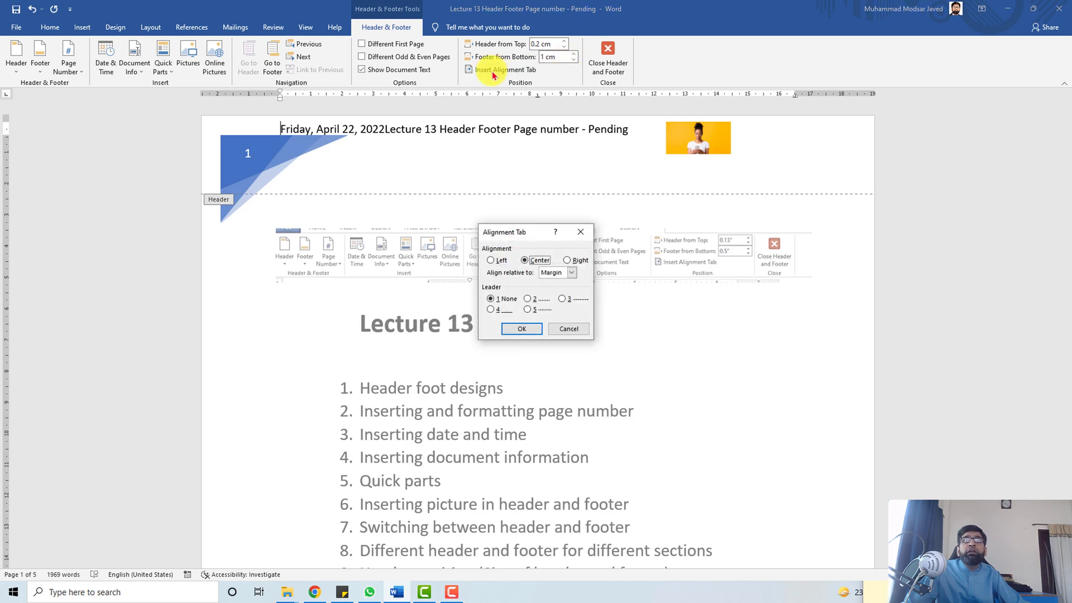
left_click(489, 261)
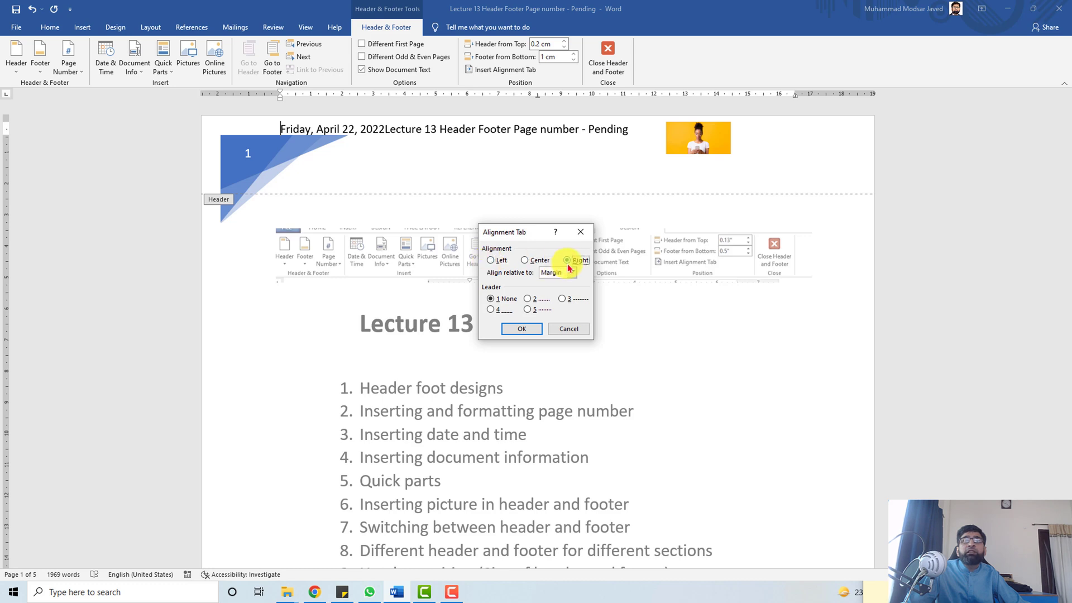
left_click(524, 260)
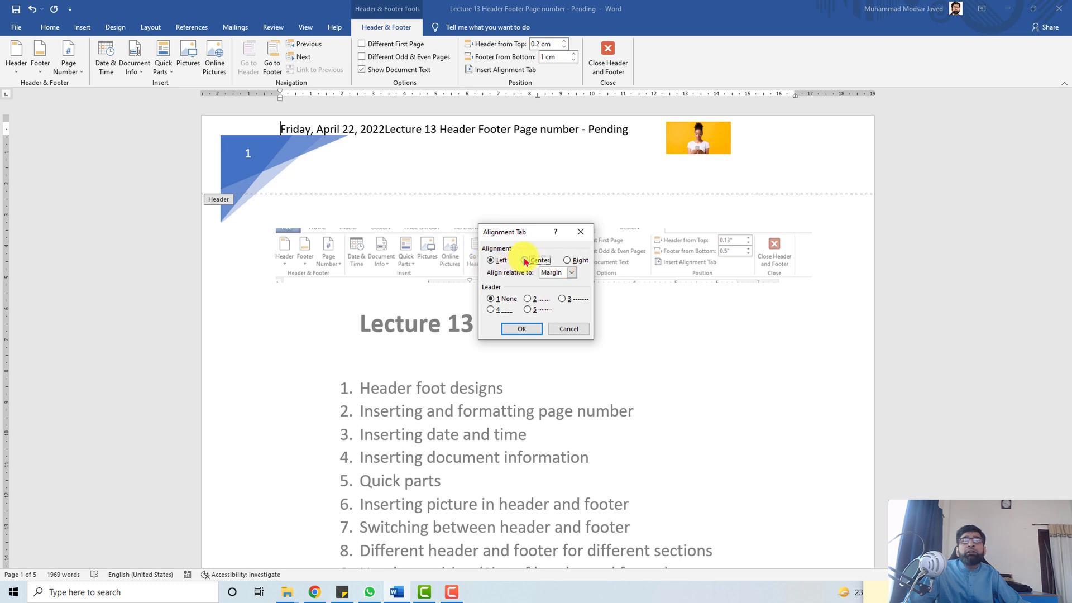
left_click(522, 331)
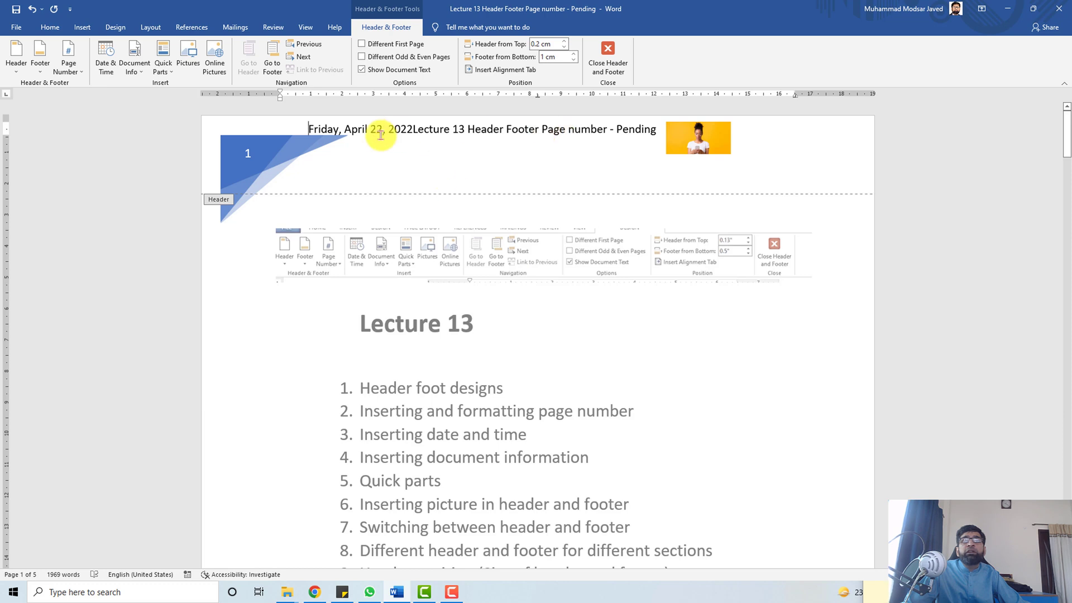
Leave header and footer editing, reopen the page 1 header, and return to the document body
left_click(615, 71)
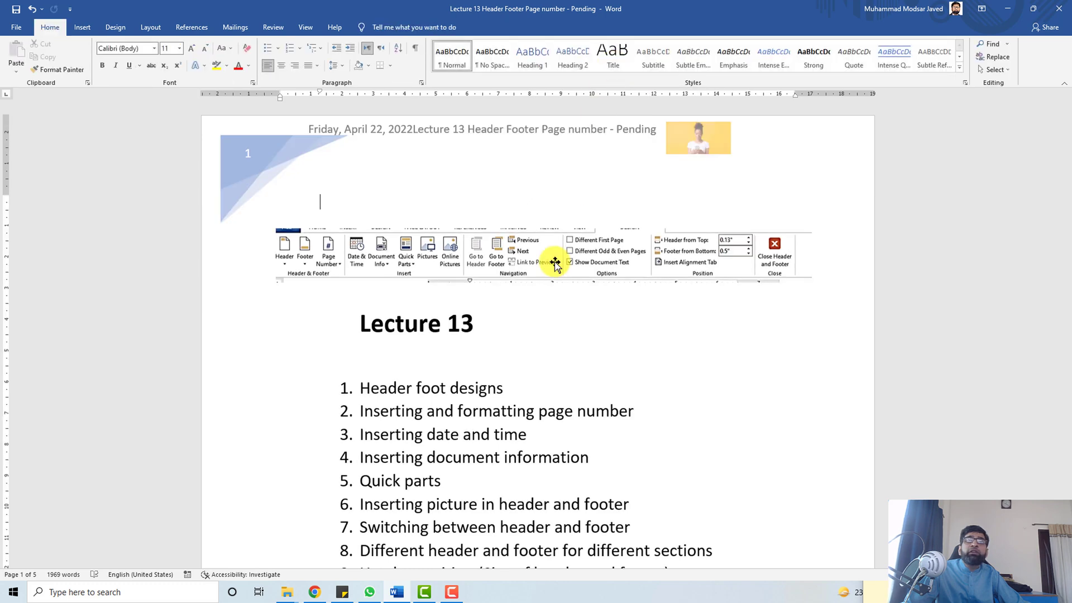
double_click(293, 163)
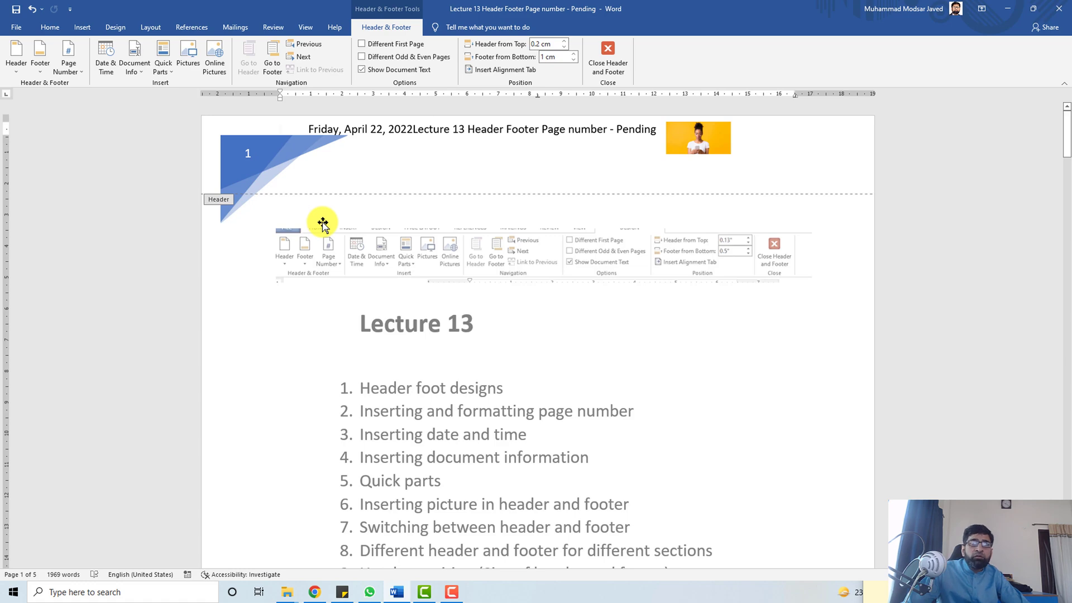
left_click(613, 73)
Examine the headers and footers across the pages, along with where Chapter 1 and Chapter 2 begin
scroll(474, 371, "down", 3)
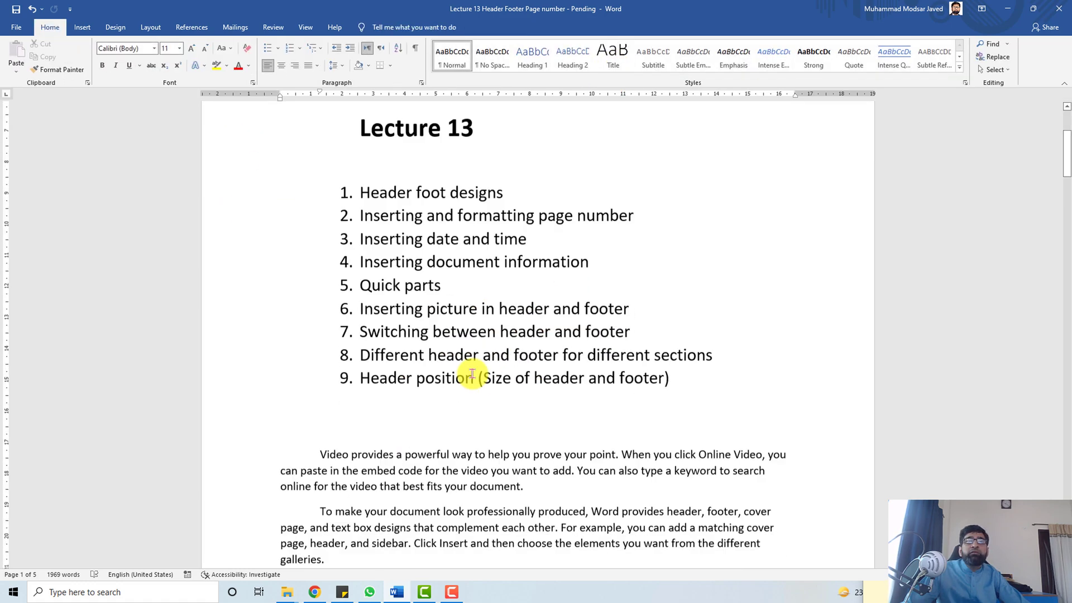
scroll(473, 374, "down", 15)
scroll(473, 371, "up", 10)
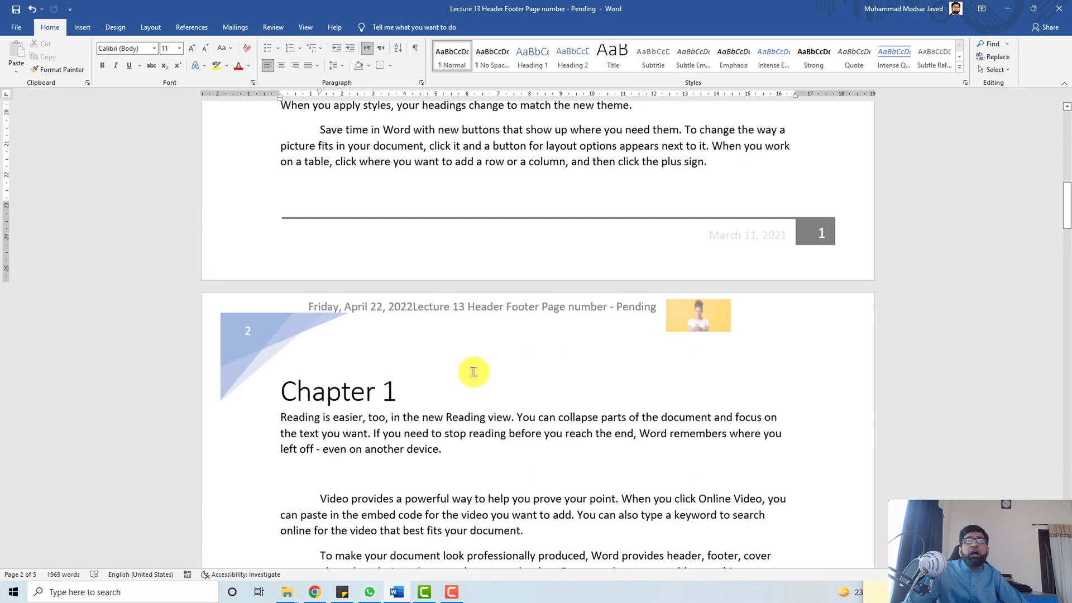
scroll(473, 371, "down", 3)
left_click_drag(291, 250, 436, 253)
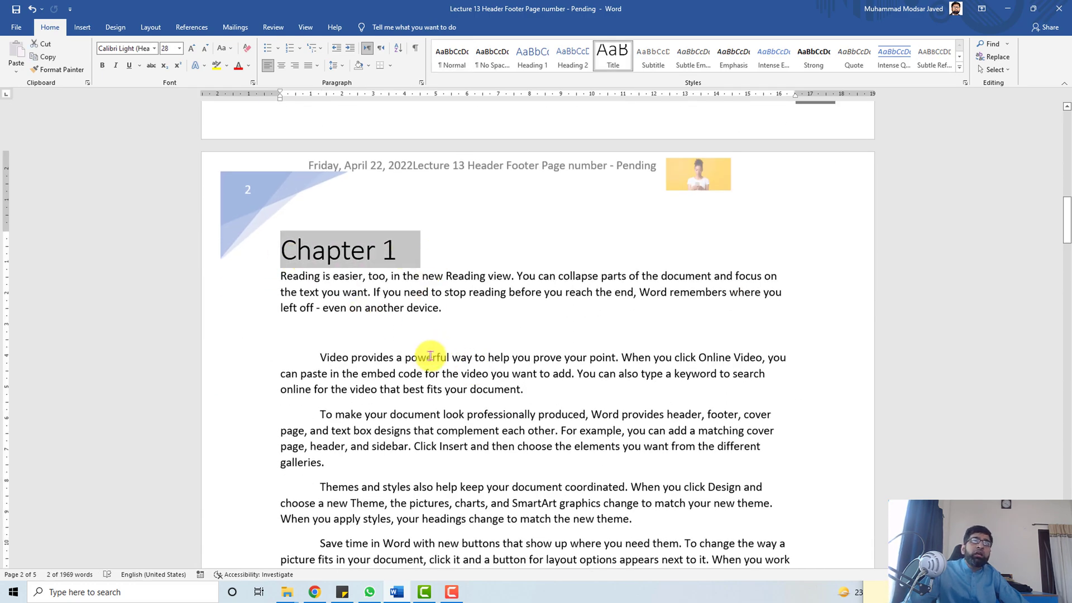
scroll(435, 350, "down", 10)
scroll(430, 356, "down", 20)
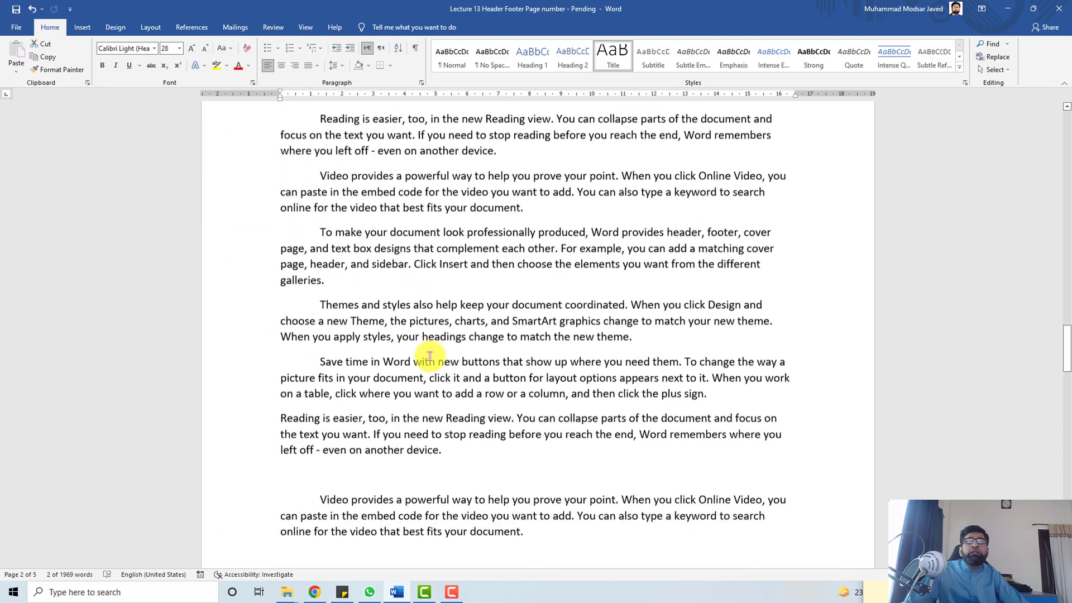
scroll(430, 356, "up", 20)
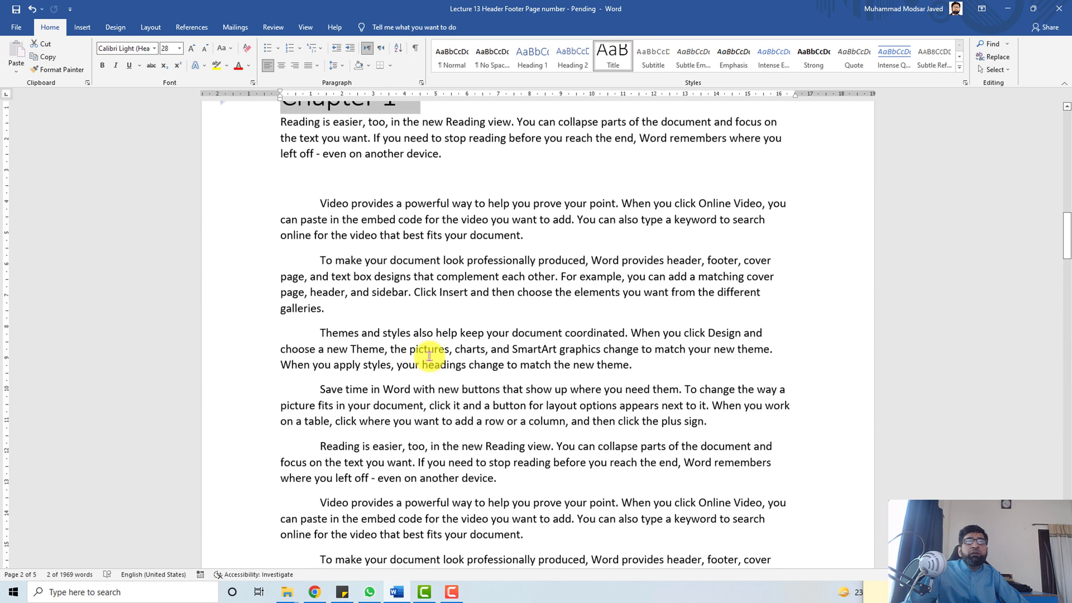
scroll(430, 357, "up", 5)
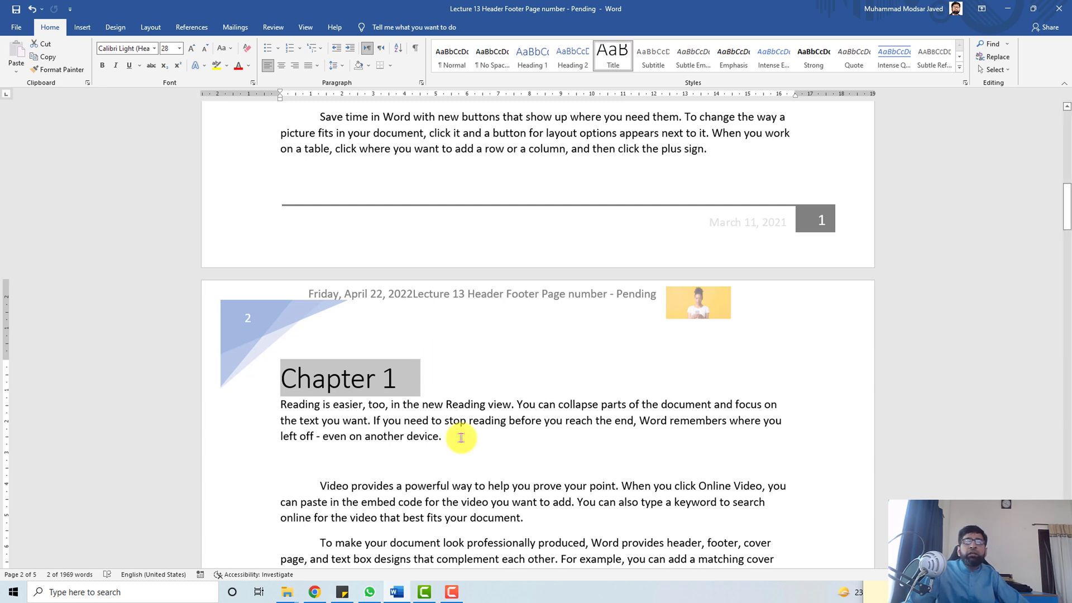
scroll(461, 438, "down", 3)
left_click(441, 230)
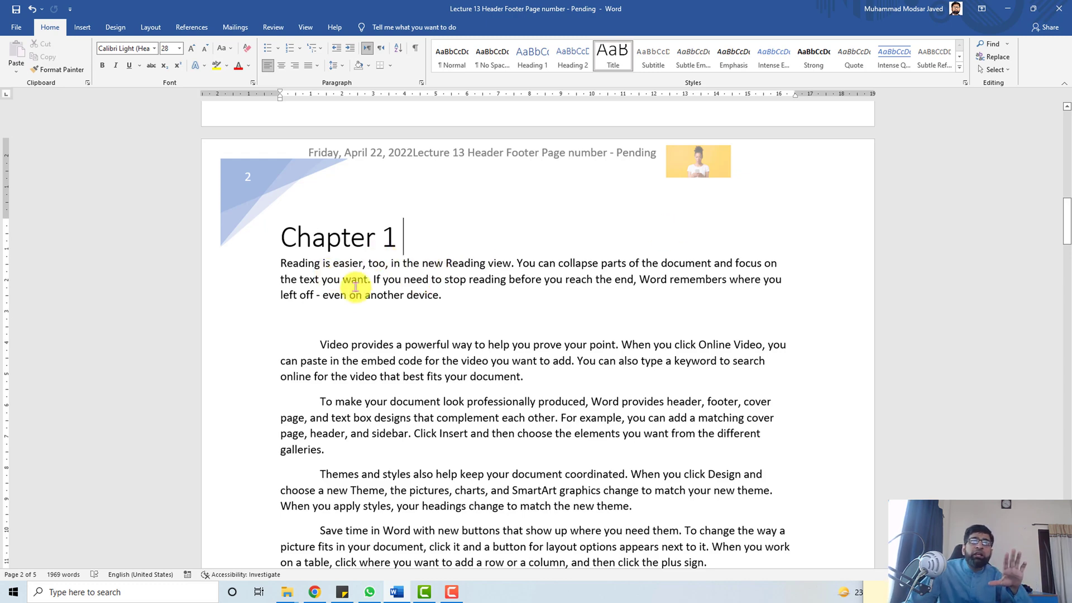
scroll(368, 297, "down", 15)
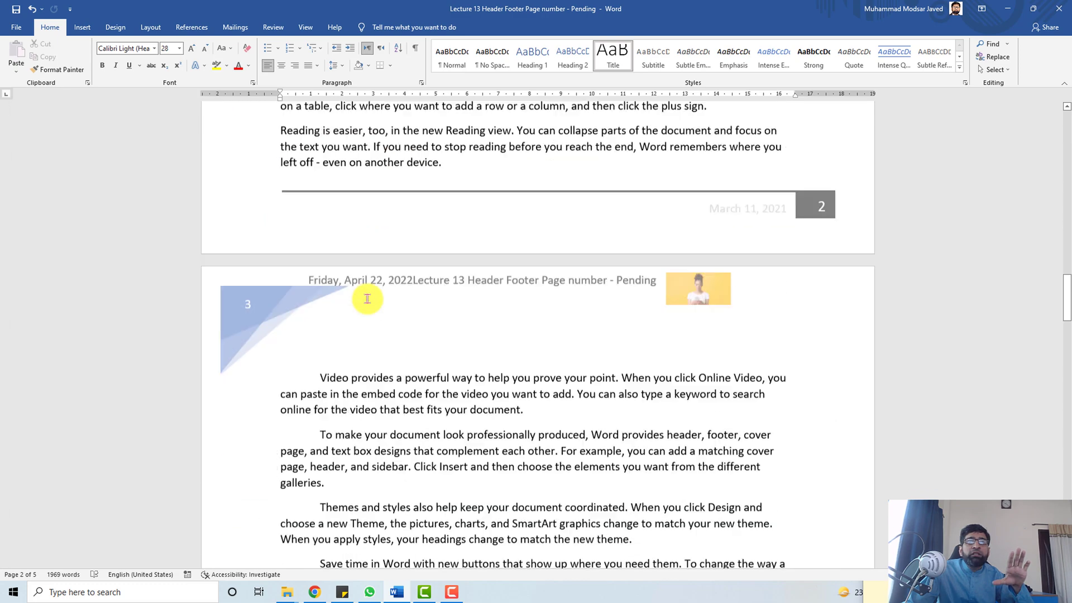
scroll(369, 291, "down", 10)
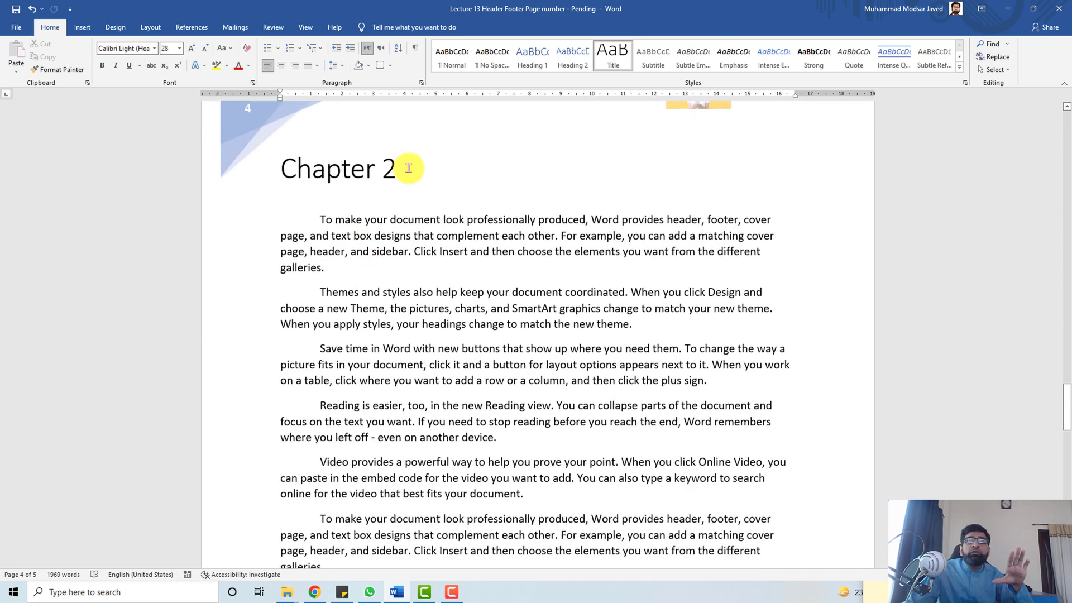
Insert a Next Page section break at the end of the last paragraph before Chapter 2
left_click(407, 164)
scroll(447, 210, "up", 3)
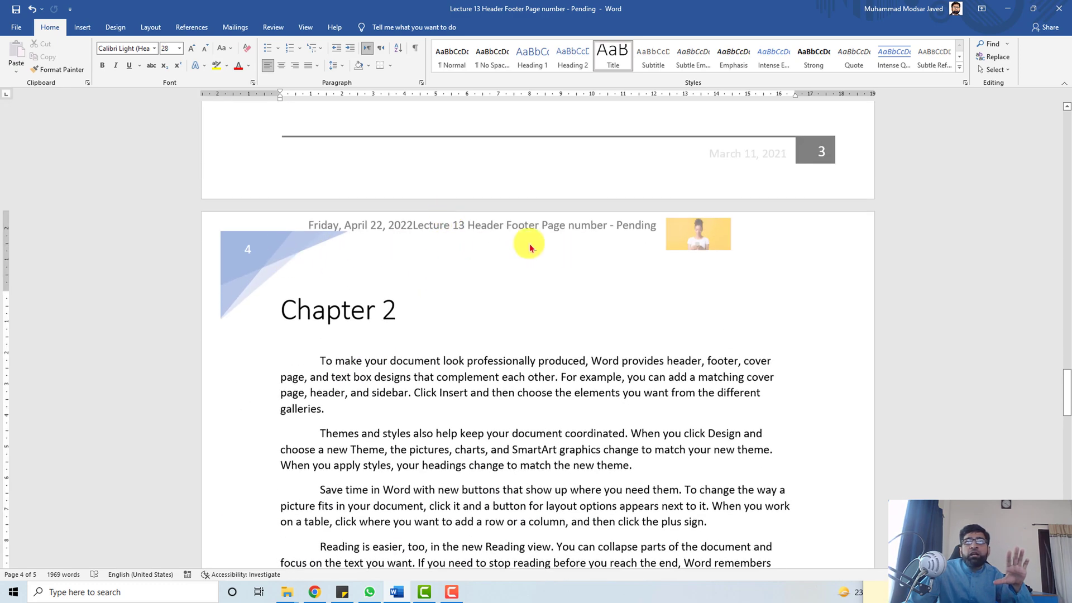
scroll(531, 248, "up", 3)
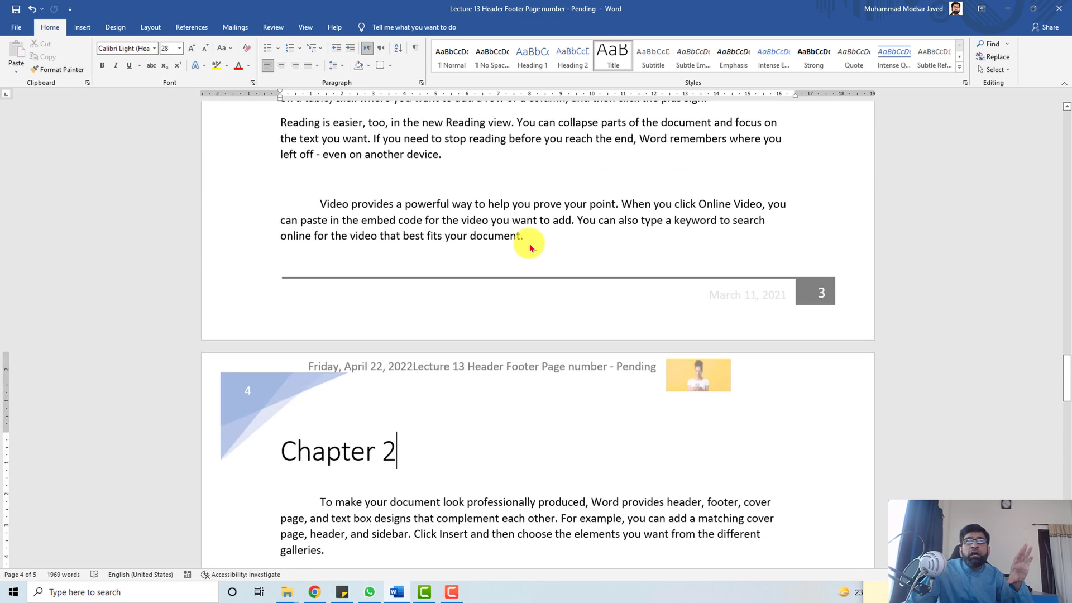
left_click(532, 239)
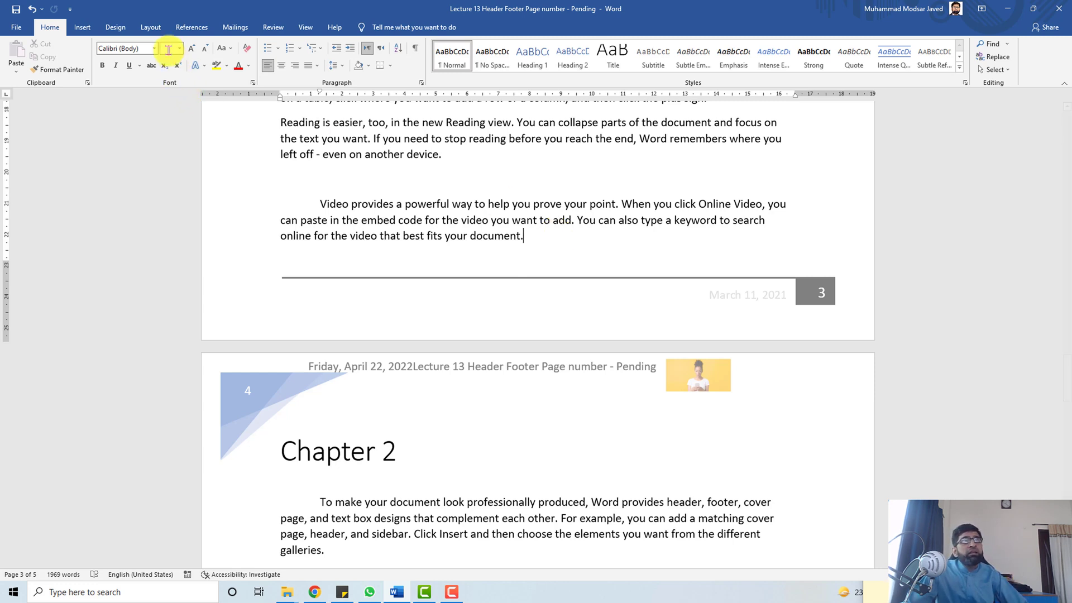
left_click(155, 32)
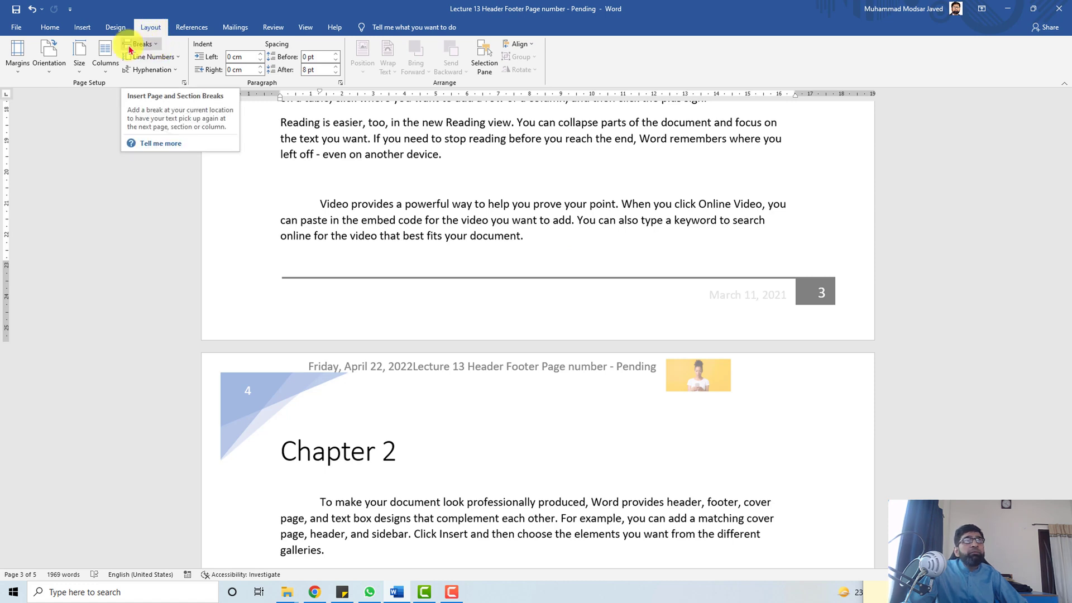
left_click(158, 45)
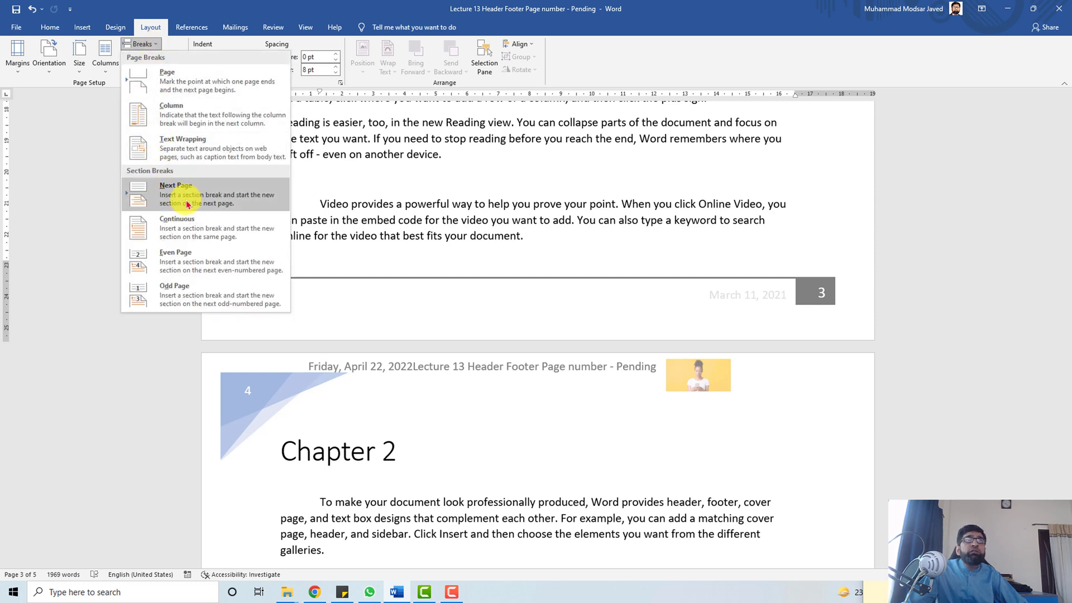
left_click(229, 205)
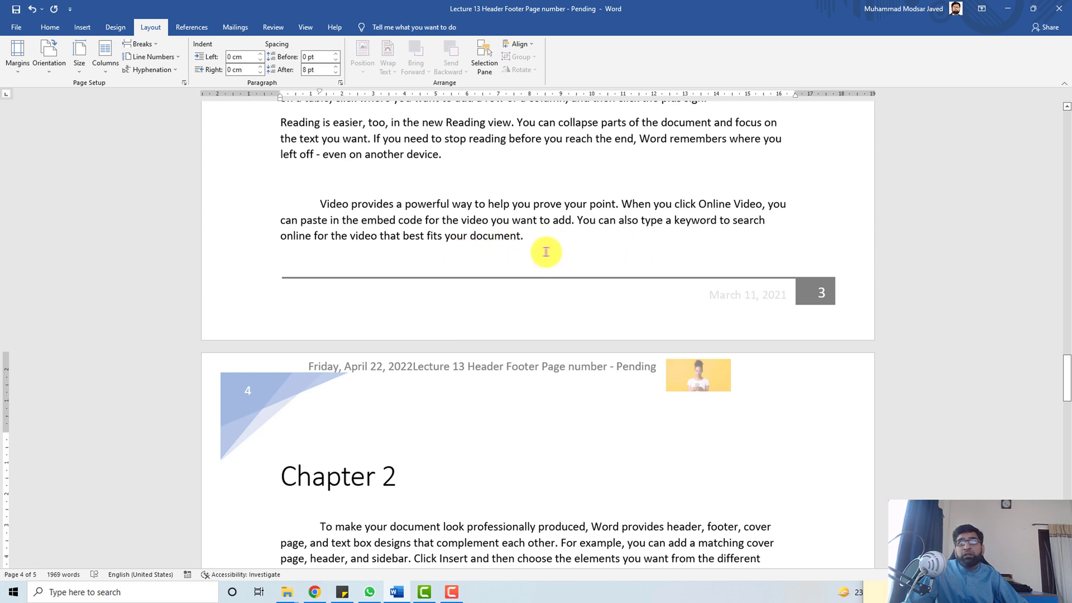
Show the formatting marks to check the section break before Chapter 2, and hide them again
left_click(49, 27)
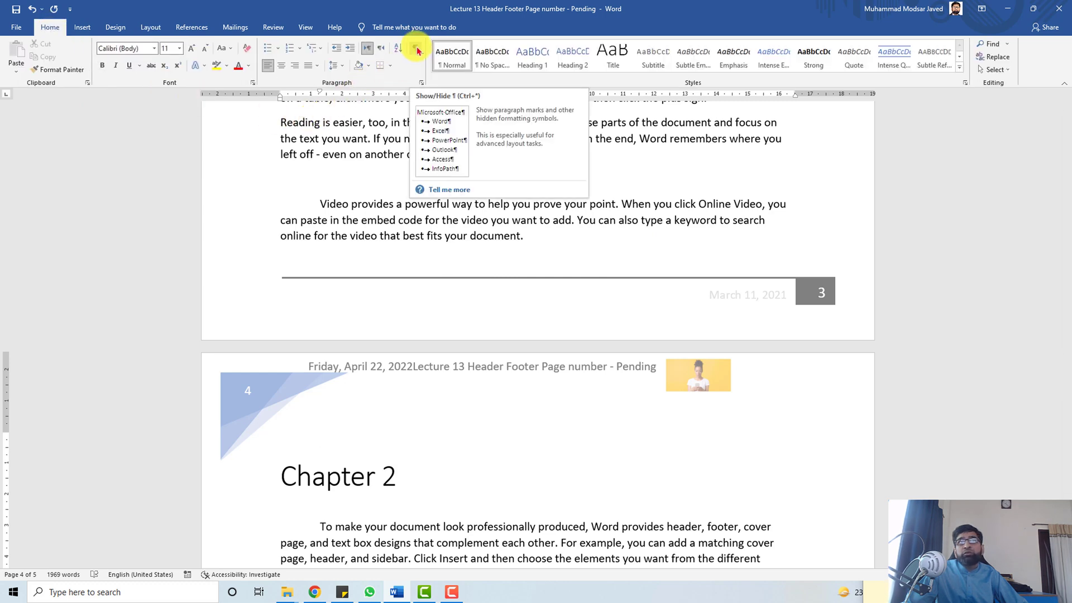
left_click(416, 50)
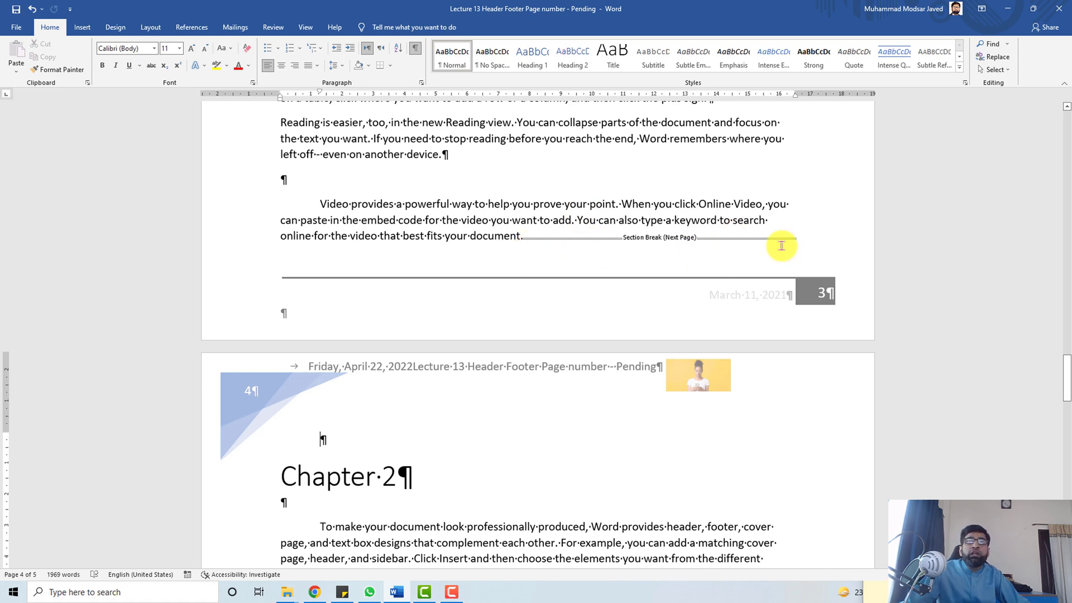
left_click(416, 50)
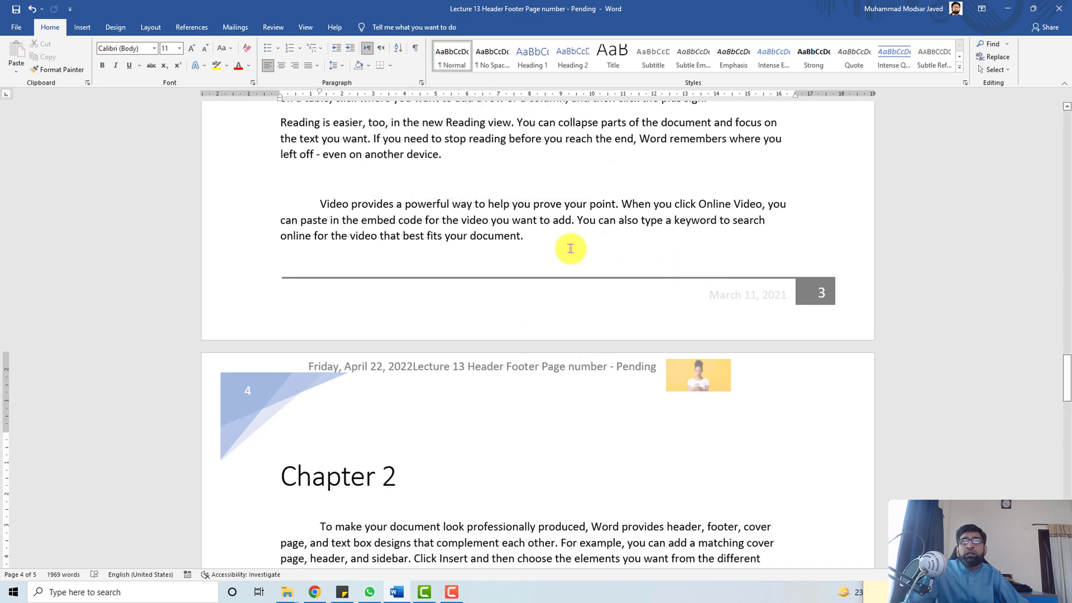
Open the Chapter 2 page header for editing, enable Different First Page, and turn off Link to Previous
scroll(502, 196, "down", 2)
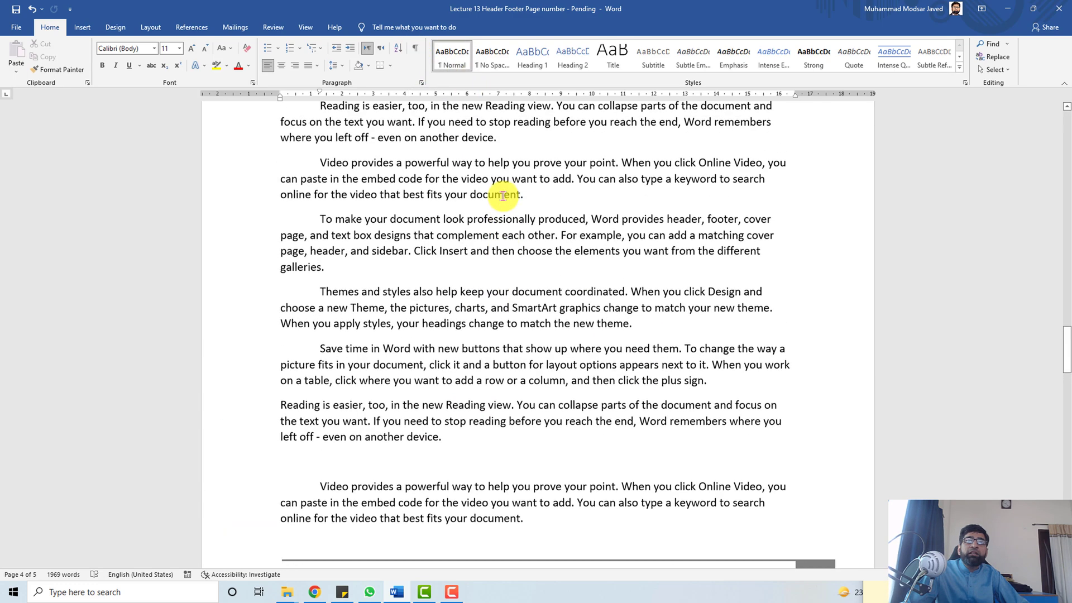
scroll(503, 196, "down", 1)
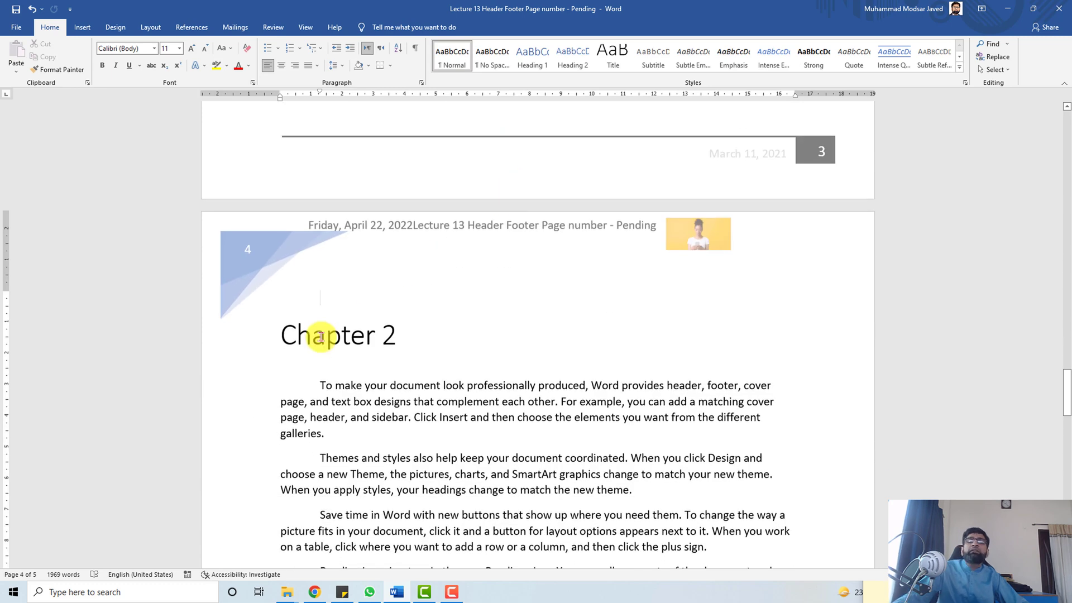
double_click(295, 248)
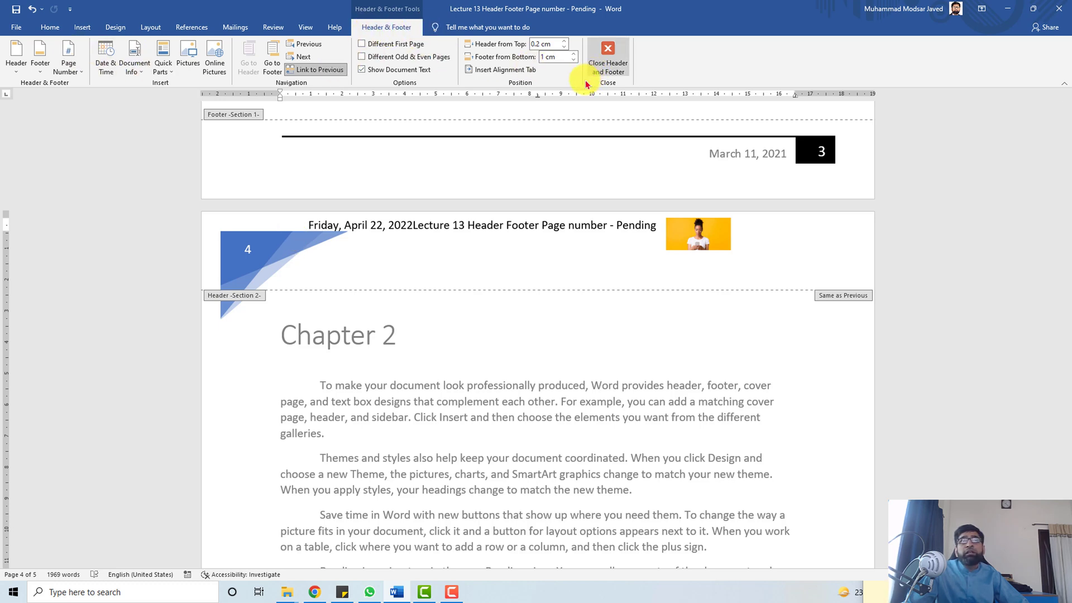
left_click(363, 44)
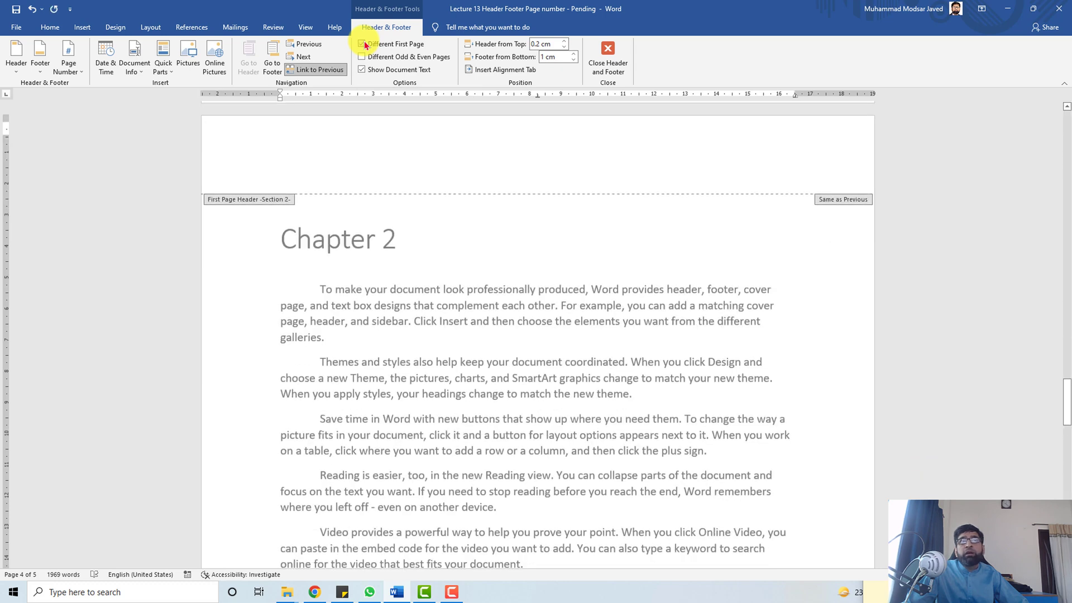
left_click(330, 71)
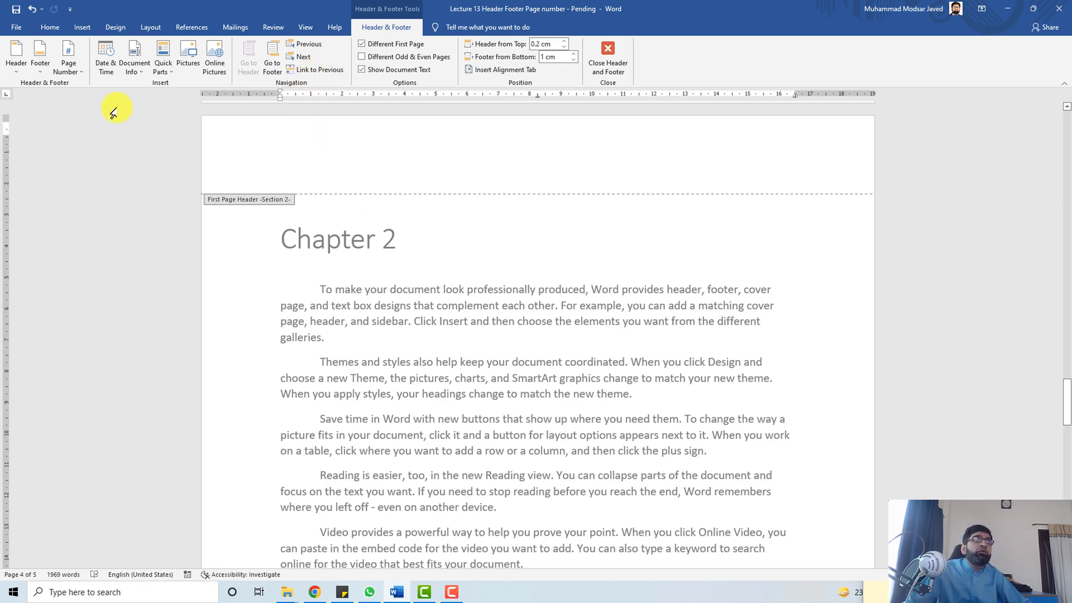
Insert the built-in Semaphore header on the Chapter 2 first page and return to the document body
left_click(14, 66)
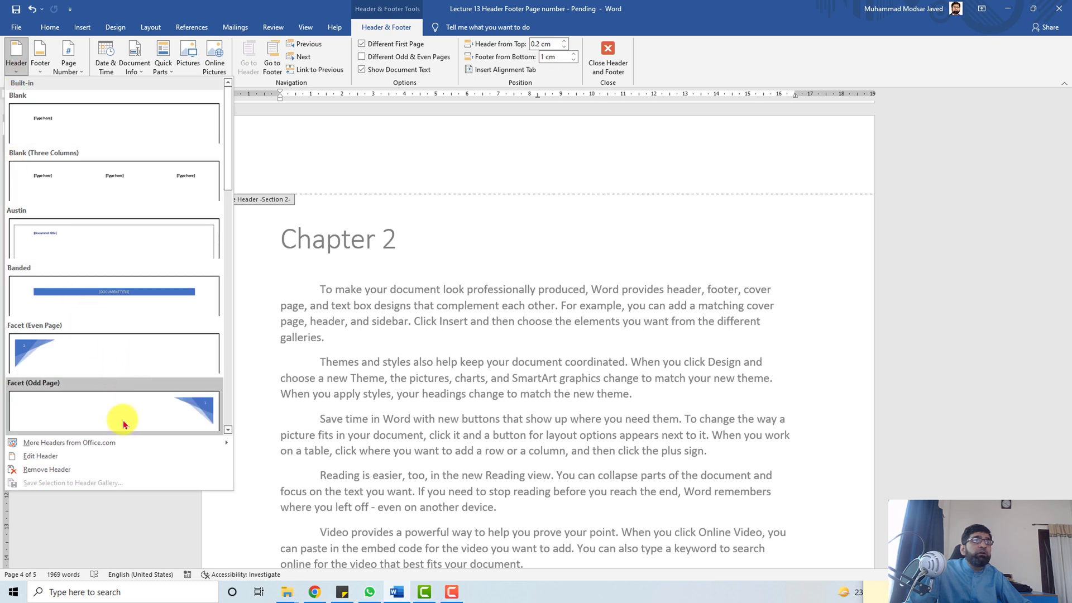
scroll(120, 419, "down", 10)
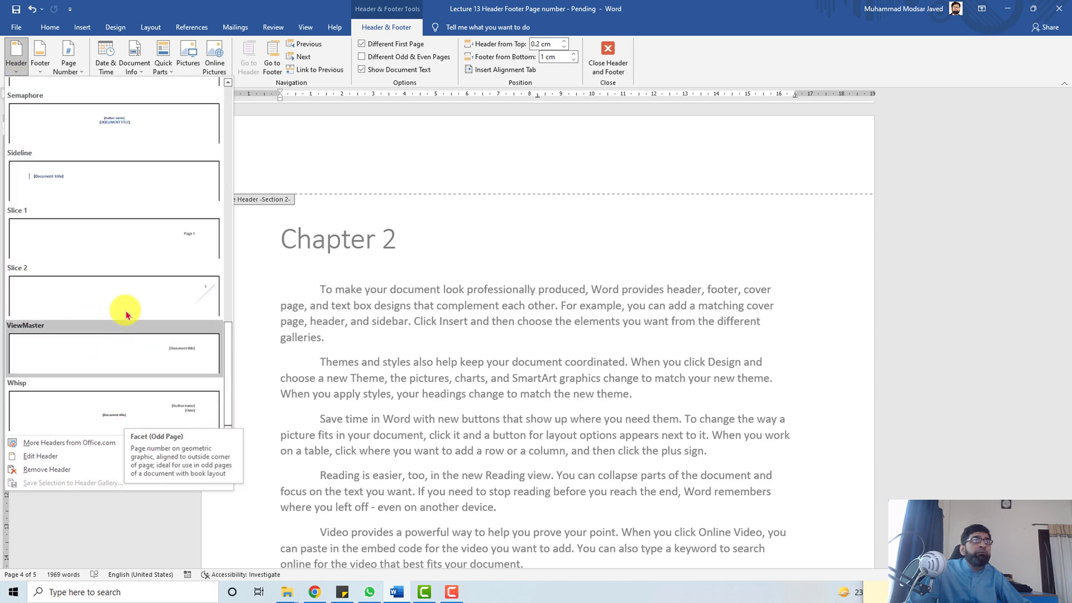
left_click(111, 123)
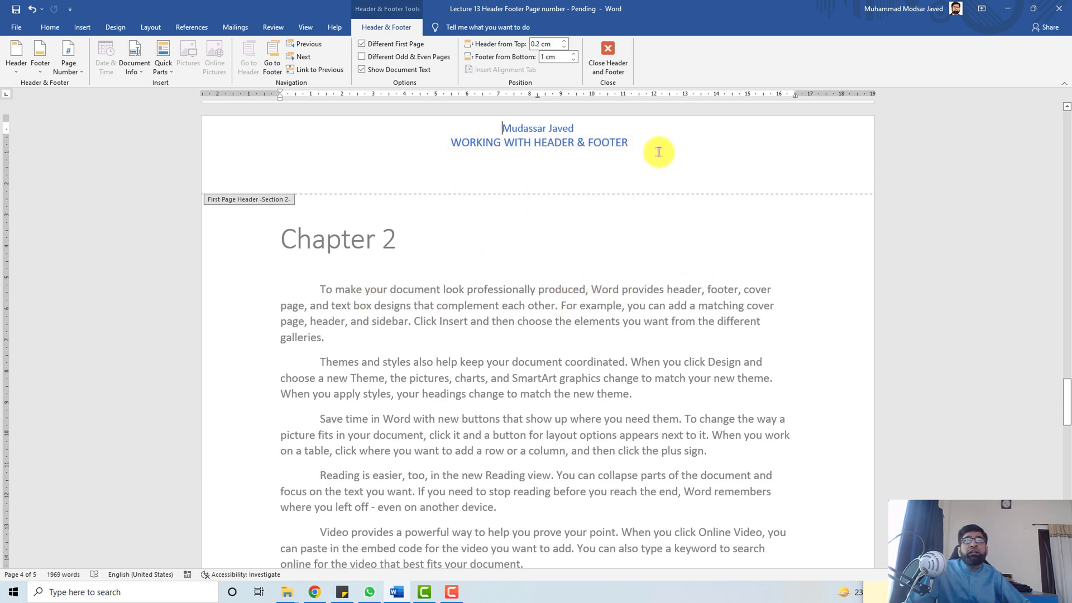
left_click(634, 144)
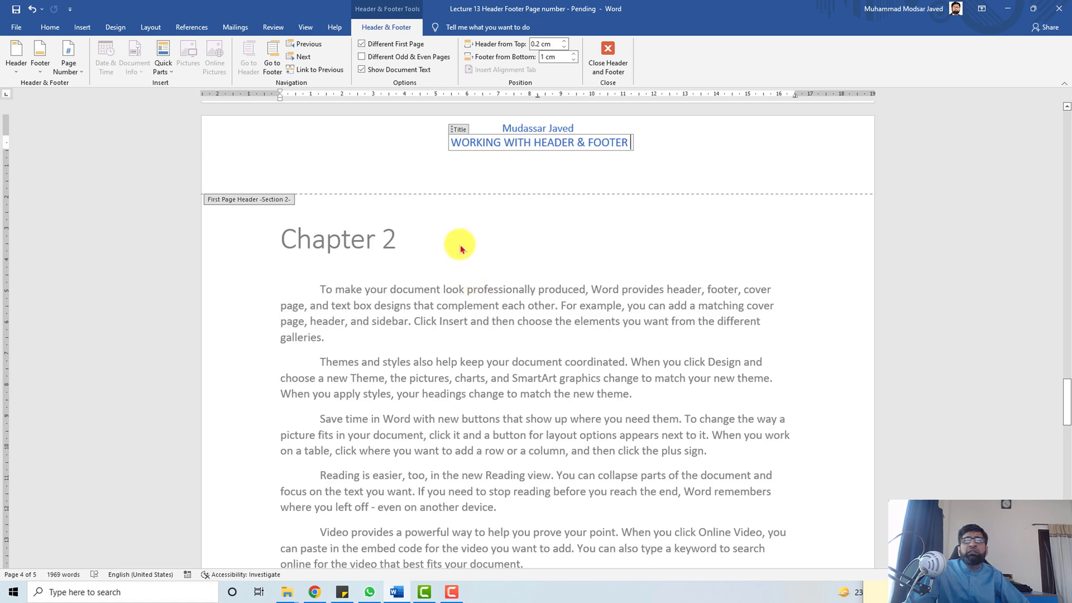
double_click(430, 274)
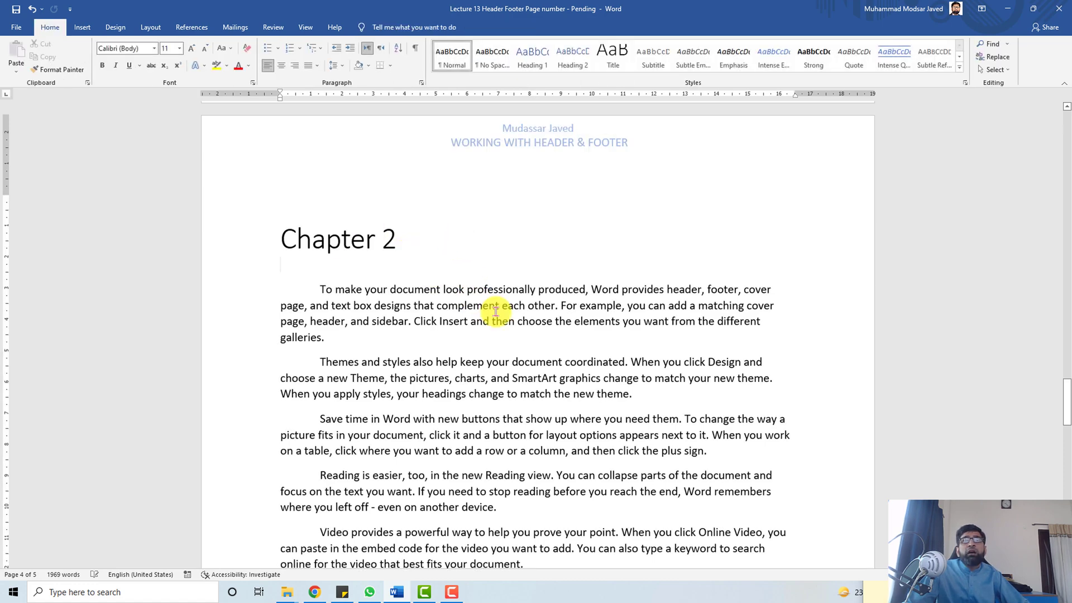
Compare the headers on the pages before Chapter 2 with the header on the Chapter 2 page
scroll(494, 308, "up", 2)
scroll(497, 311, "up", 1)
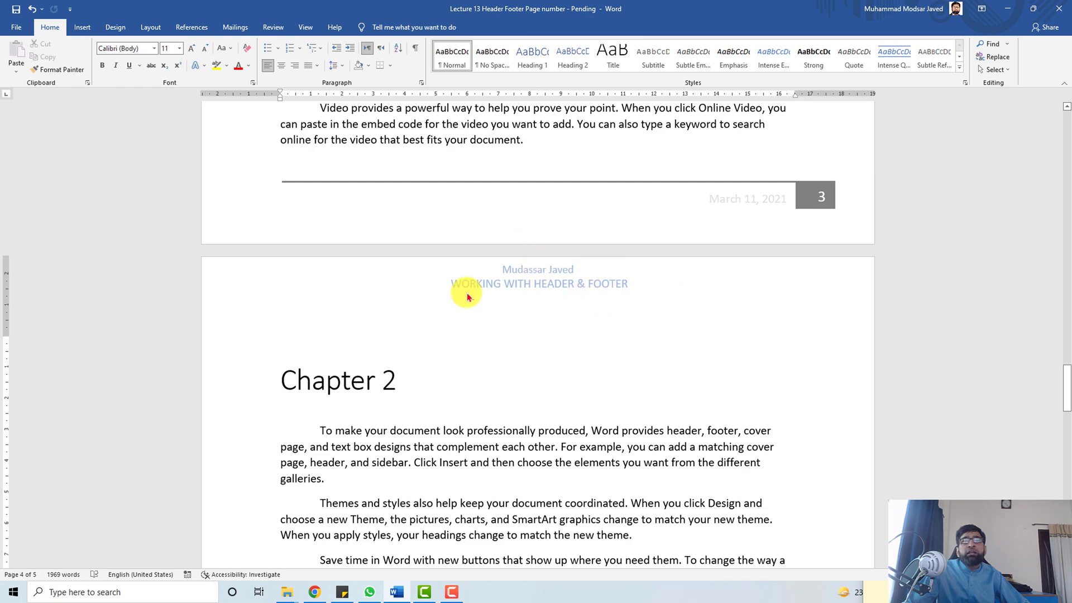
scroll(490, 294, "up", 15)
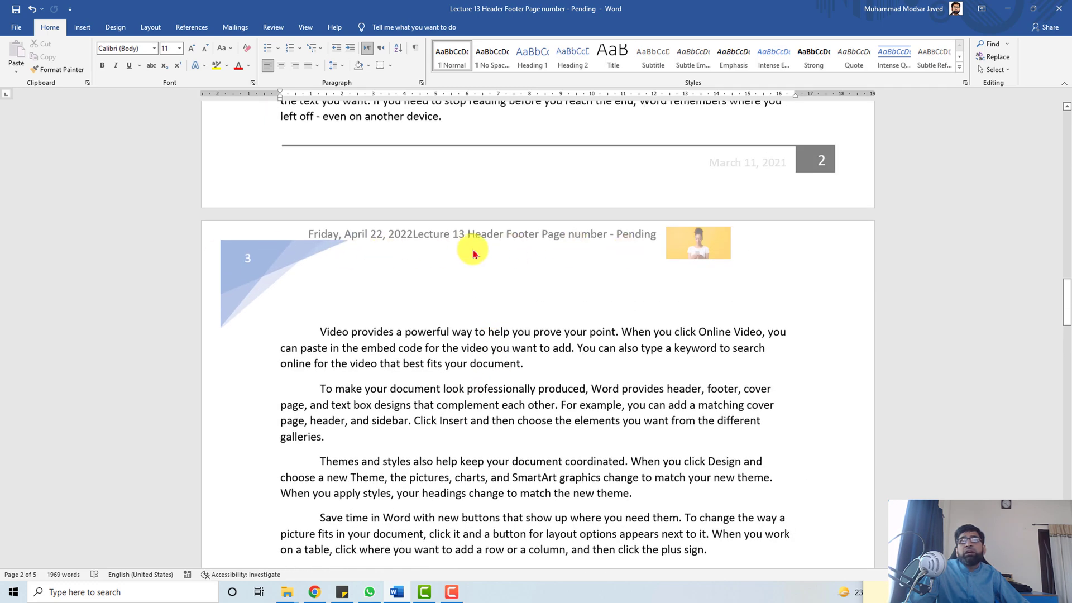
scroll(473, 254, "up", 20)
scroll(471, 248, "down", 20)
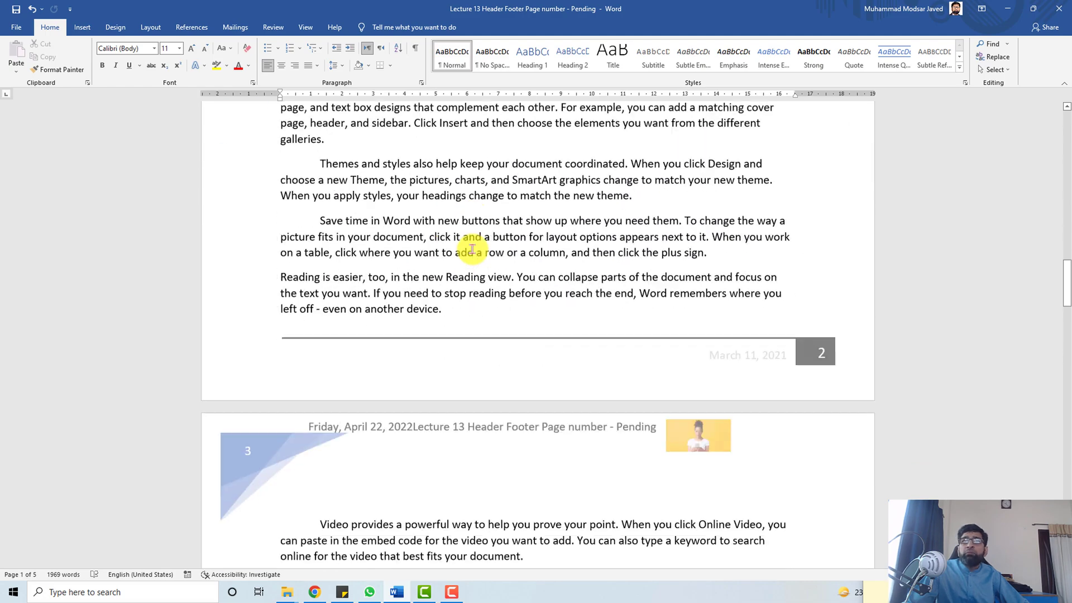
scroll(472, 248, "down", 20)
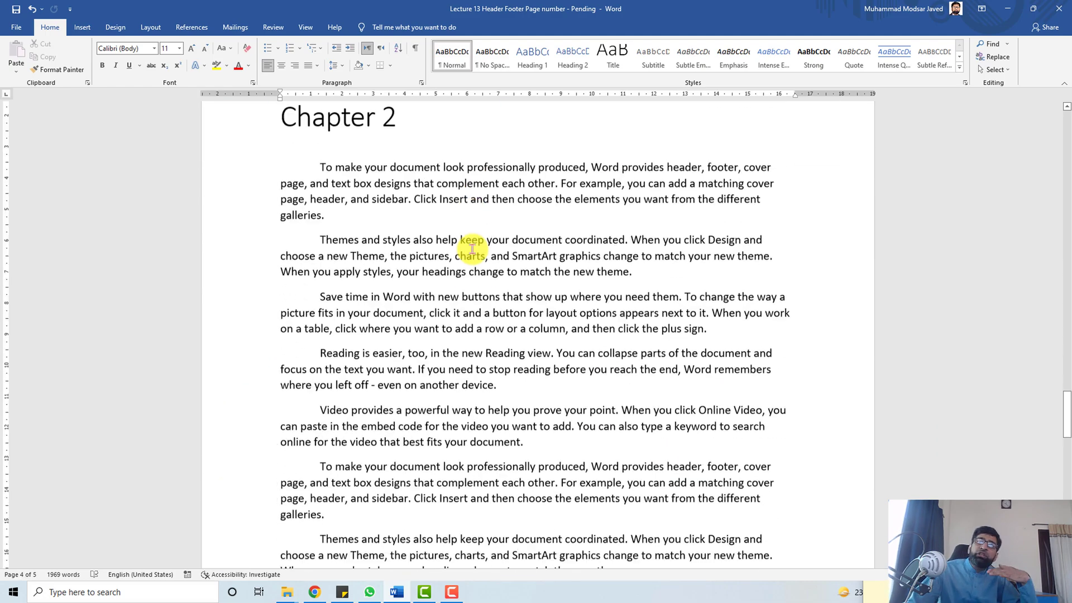
scroll(471, 249, "down", 1)
scroll(471, 249, "up", 6)
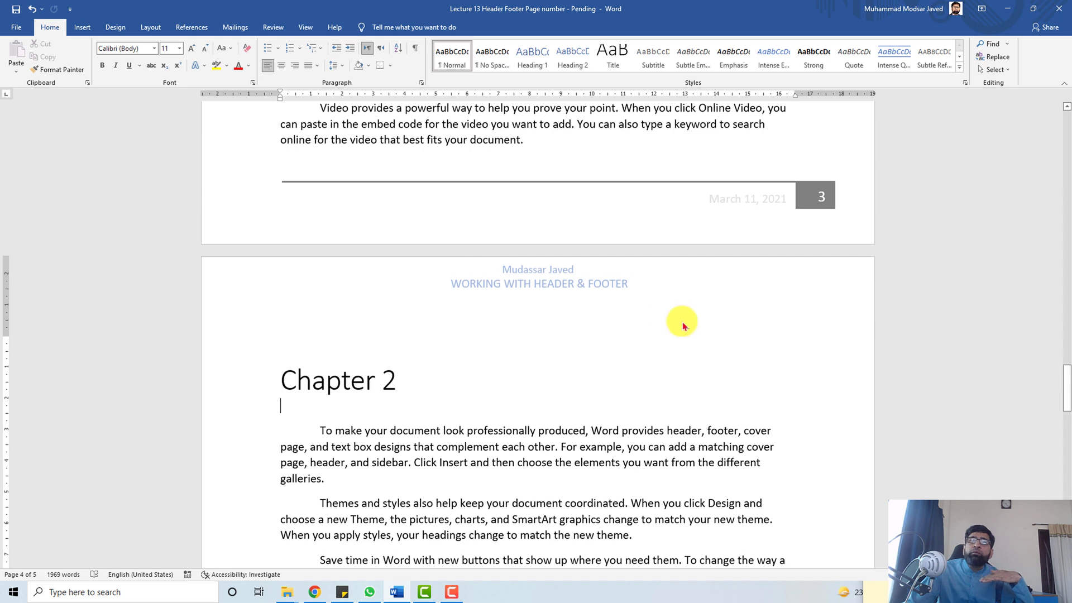
Reopen the Chapter 2 header to check its Link to Previous setting, close it, and review the Lecture 13 topic list
double_click(555, 280)
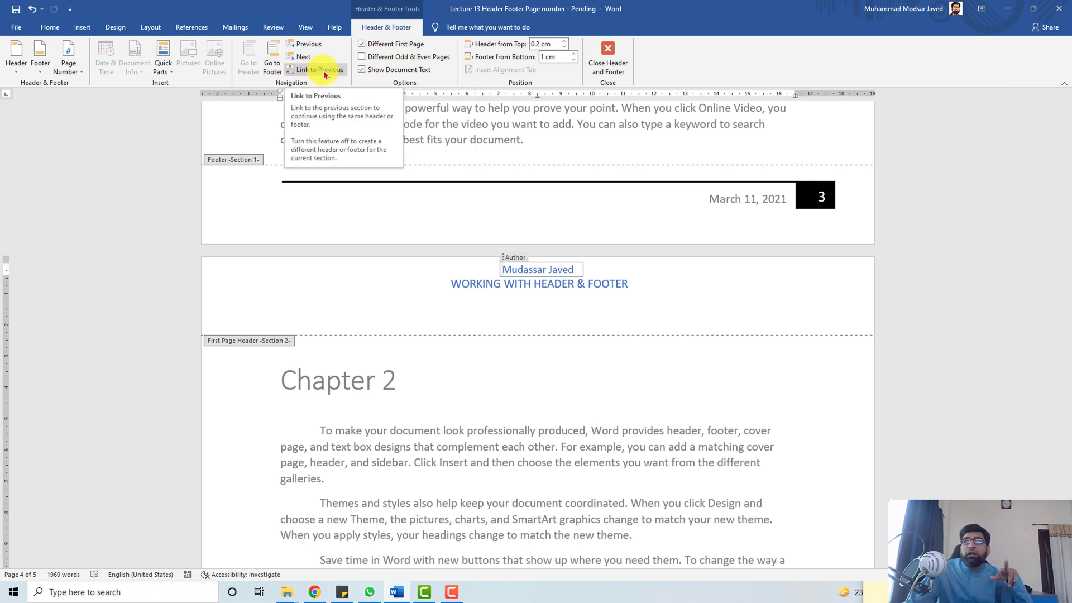
left_click(605, 66)
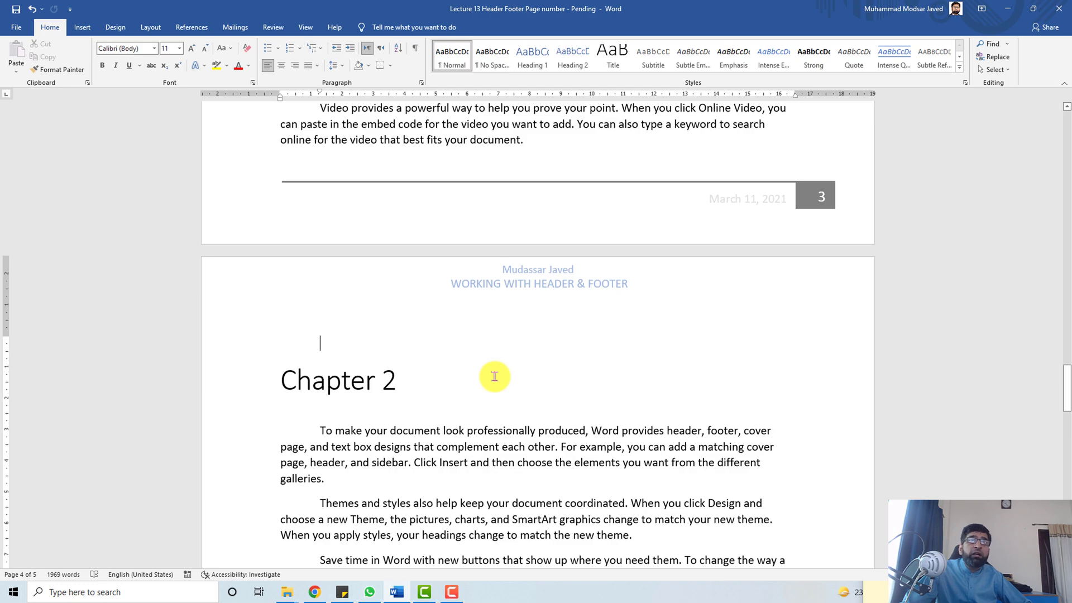
scroll(495, 377, "up", 20)
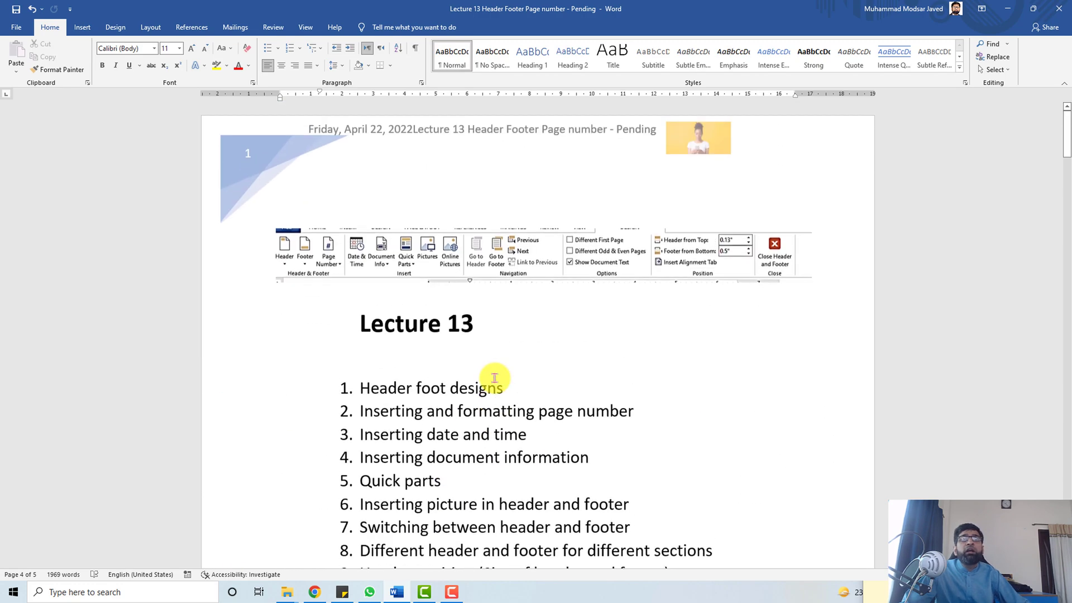
scroll(495, 376, "down", 1)
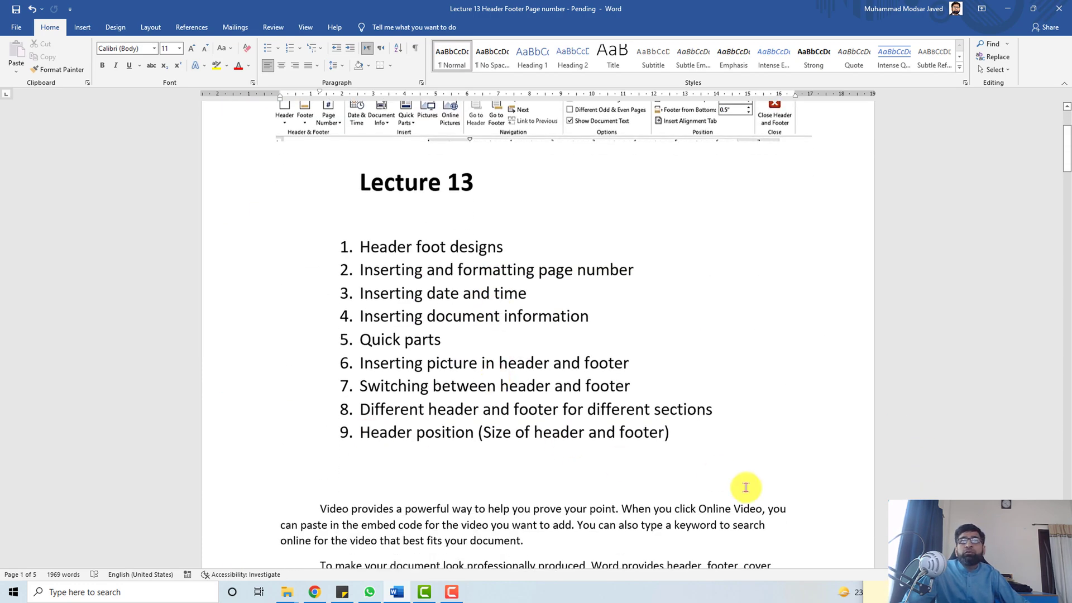